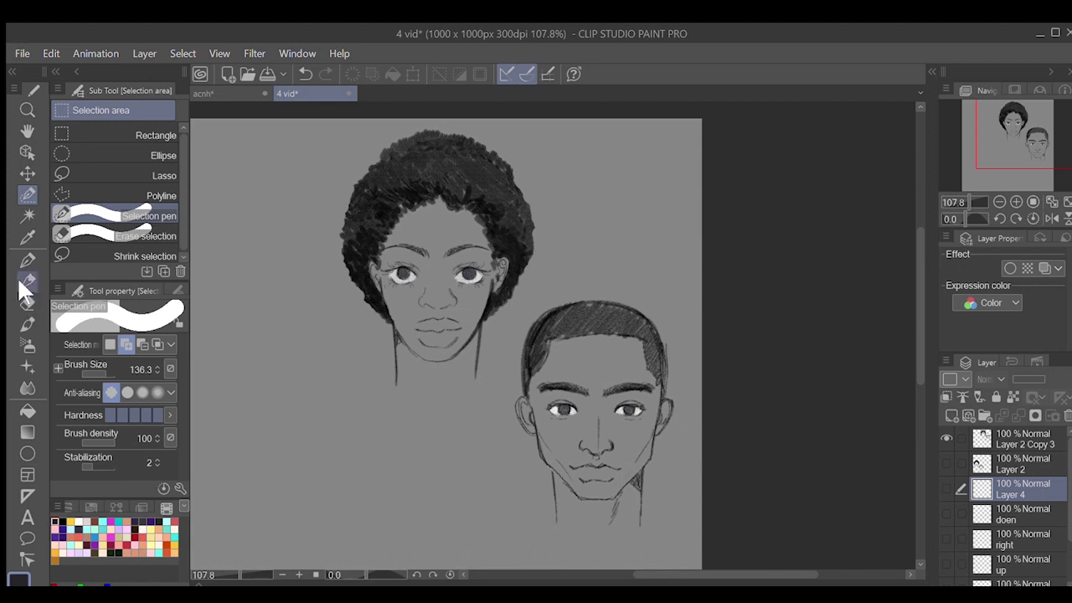
Paint a reddish-brown skin base over the man's forehead and upper face on Layer 4 with the Fill-in-mono pen at size 25.4
left_click(20, 279)
left_click(28, 303)
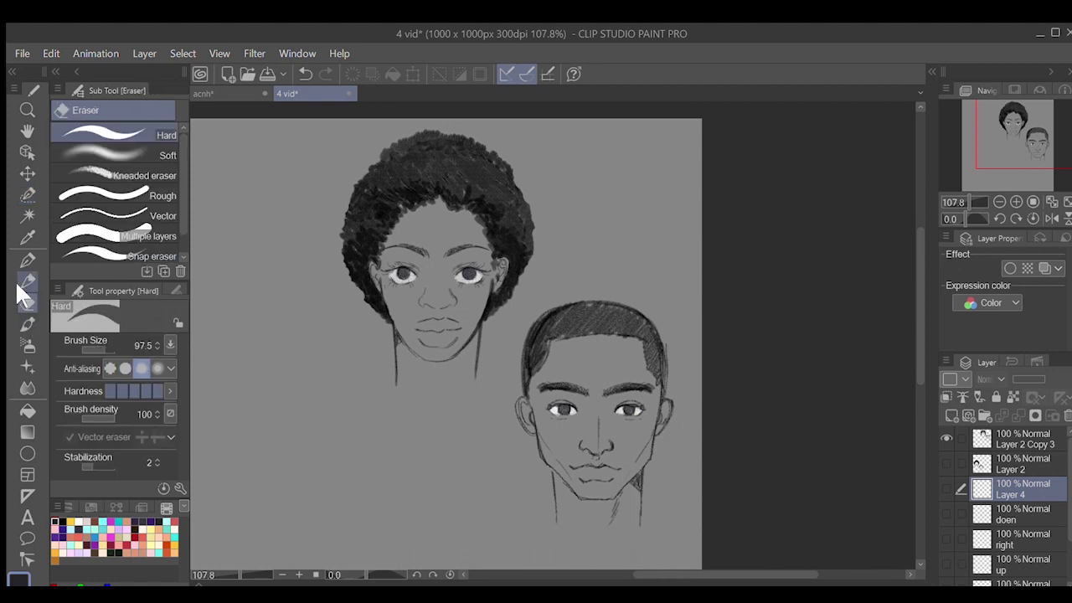
left_click(22, 263)
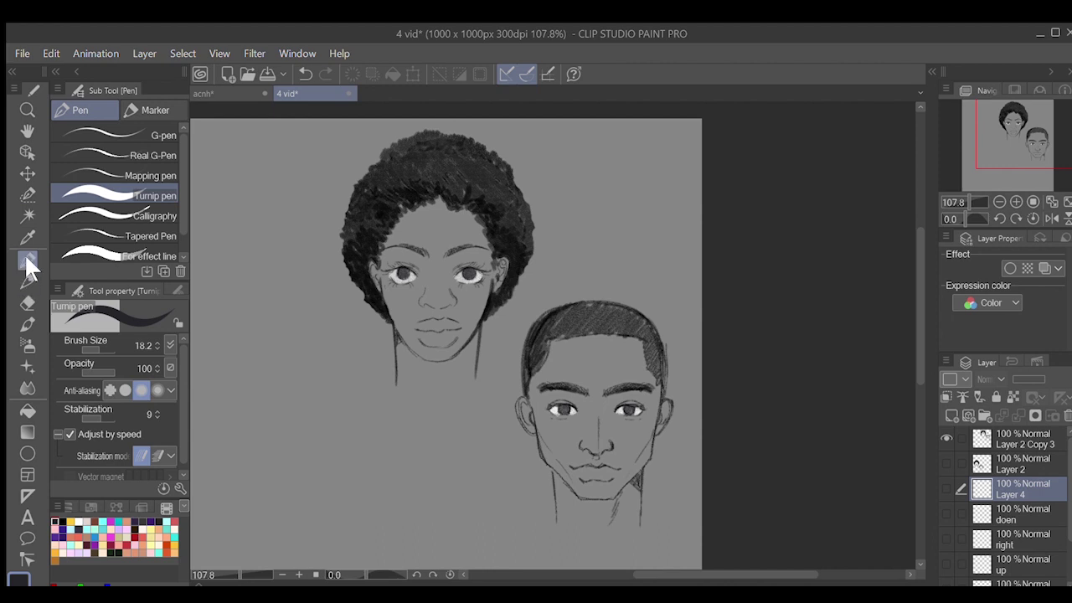
left_click(89, 523)
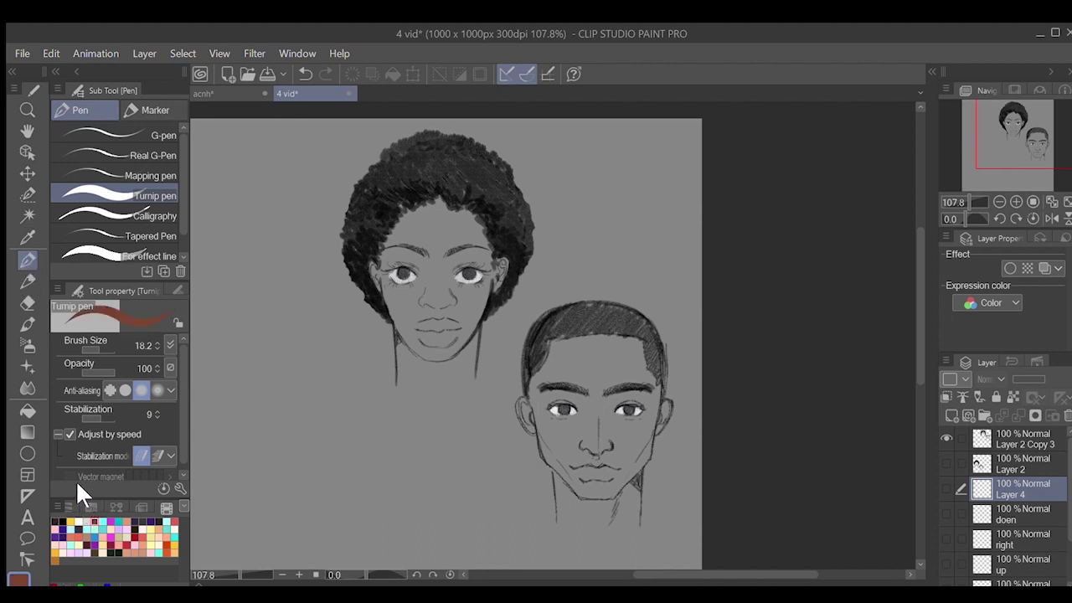
left_click(125, 102)
left_click(101, 176)
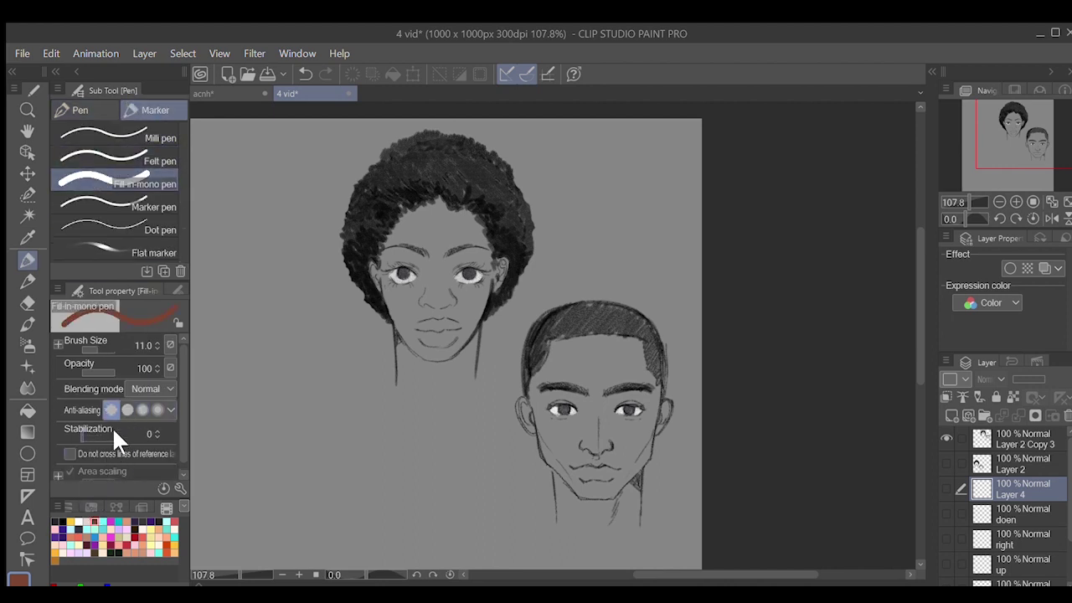
mouse_move(94, 344)
left_mouse_down()
mouse_move(112, 333)
mouse_move(93, 339)
mouse_move(105, 338)
left_mouse_up()
left_click(942, 487)
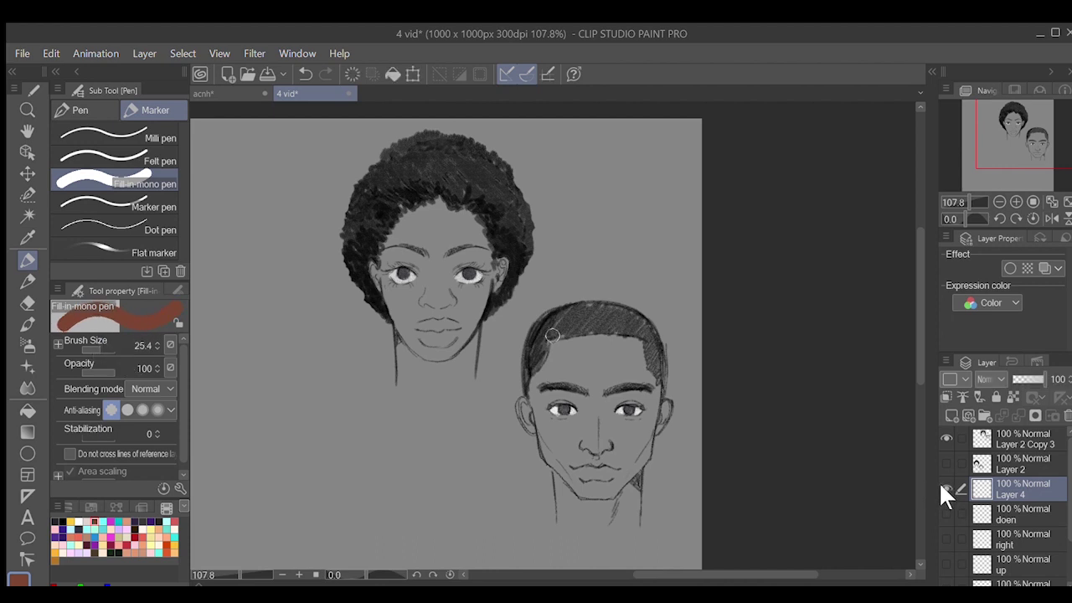
mouse_move(572, 342)
left_mouse_down()
mouse_move(549, 356)
mouse_move(561, 377)
mouse_move(620, 344)
mouse_move(635, 349)
mouse_move(630, 419)
mouse_move(648, 423)
left_mouse_up()
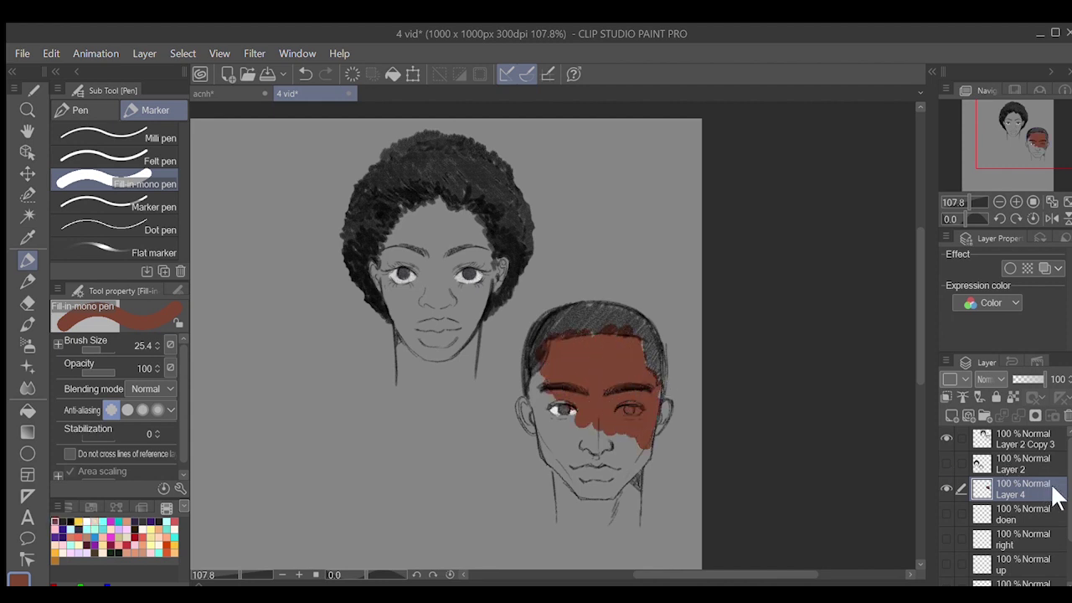
Move the treye layer directly above Layer 4 so the eyes sit over the skin colour
left_click_drag(1062, 485, 1062, 502)
scroll(1062, 513, "down", 1)
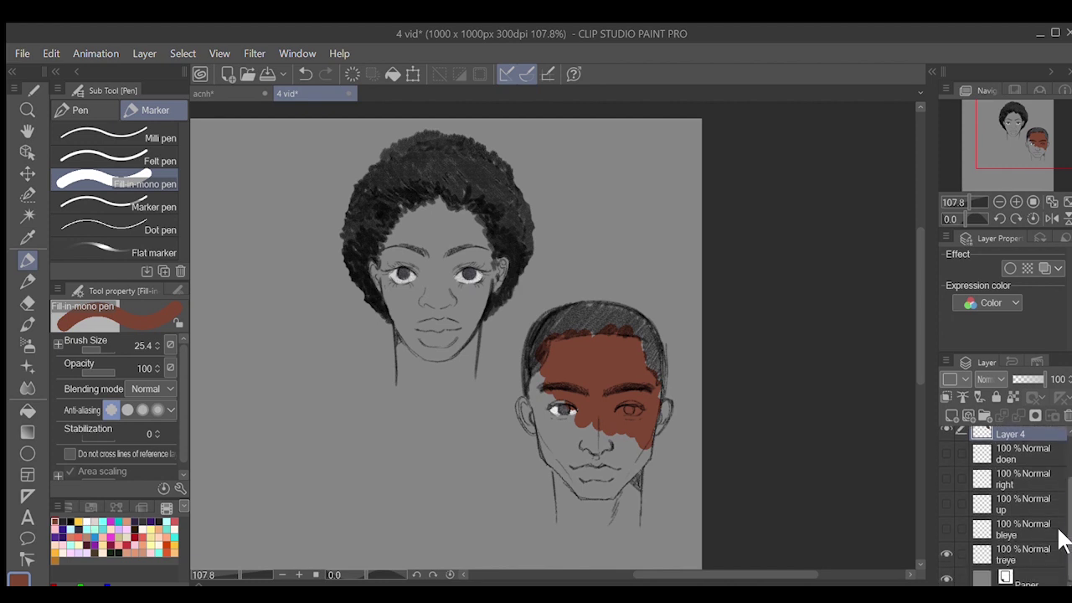
left_click_drag(1045, 563, 1047, 461)
Cover the rest of the man's face, ears, hair and neck with the reddish-brown base on Layer 4
mouse_move(605, 329)
left_mouse_down()
mouse_move(539, 384)
mouse_move(587, 459)
left_mouse_up()
key("ctrl+z")
left_click(1024, 493)
mouse_move(544, 339)
left_mouse_down()
mouse_move(558, 448)
mouse_move(628, 478)
mouse_move(544, 456)
mouse_move(625, 517)
mouse_move(665, 407)
left_mouse_up()
mouse_move(586, 312)
left_mouse_down()
mouse_move(657, 381)
mouse_move(638, 318)
left_mouse_up()
scroll(627, 472, "right", 2)
scroll(628, 471, "up", 3)
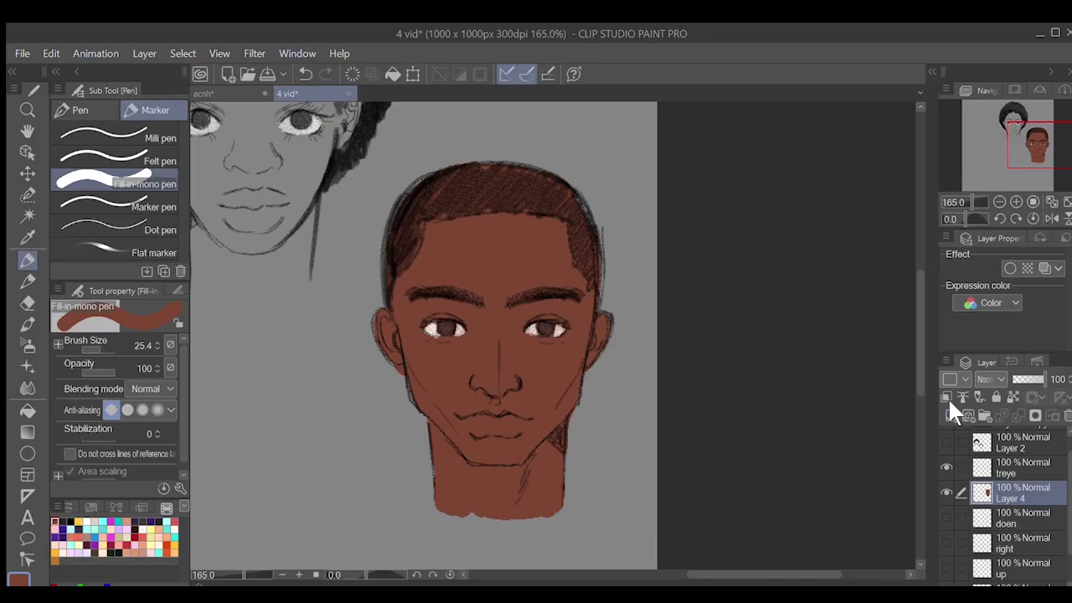
Add a new layer above Layer 4, clip it to the layer below and set its blending mode to Multiply
left_click(952, 413)
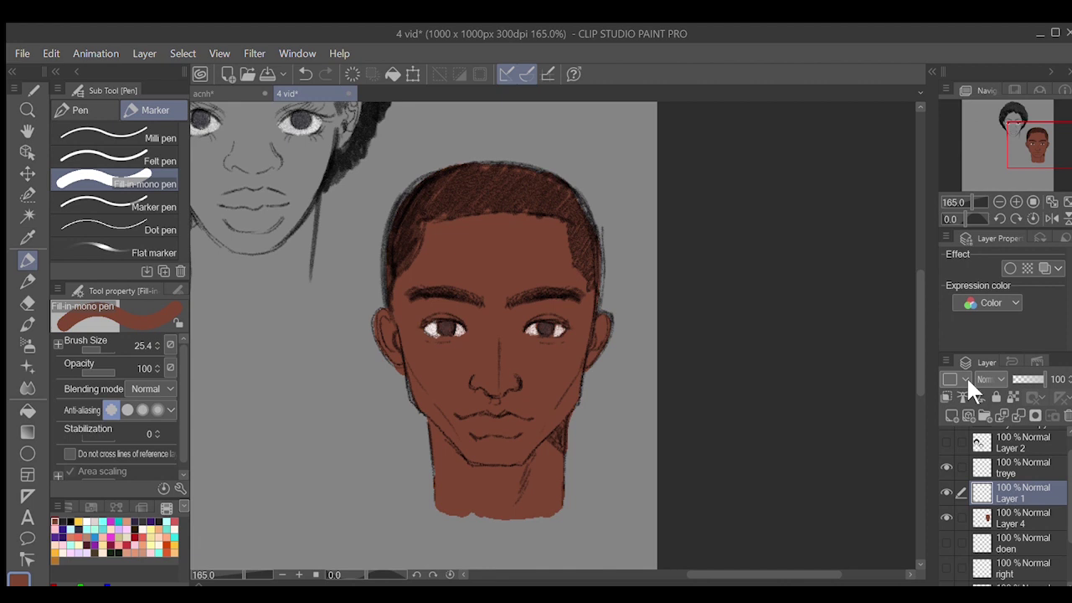
scroll(1069, 471, "up", 1)
left_click_drag(1068, 470, 1066, 559)
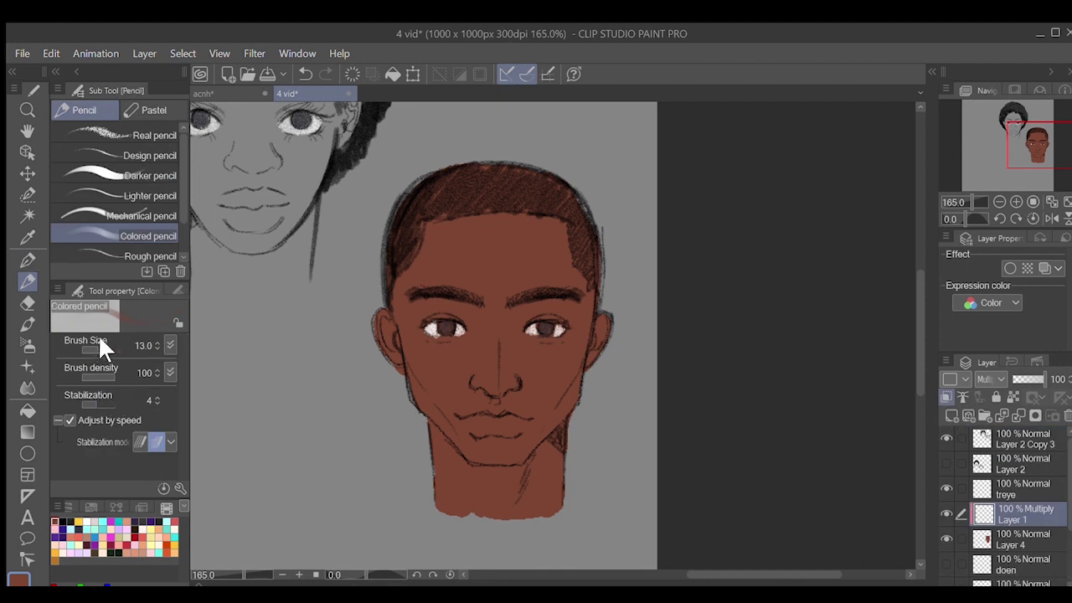
Shade the shadowed side of the man's neck on the Multiply layer with the Colored pencil at size 30.1
left_click_drag(91, 340, 87, 341)
mouse_move(530, 503)
left_mouse_down()
mouse_move(562, 436)
mouse_move(521, 475)
mouse_move(558, 444)
mouse_move(517, 520)
mouse_move(525, 470)
mouse_move(572, 435)
left_mouse_up()
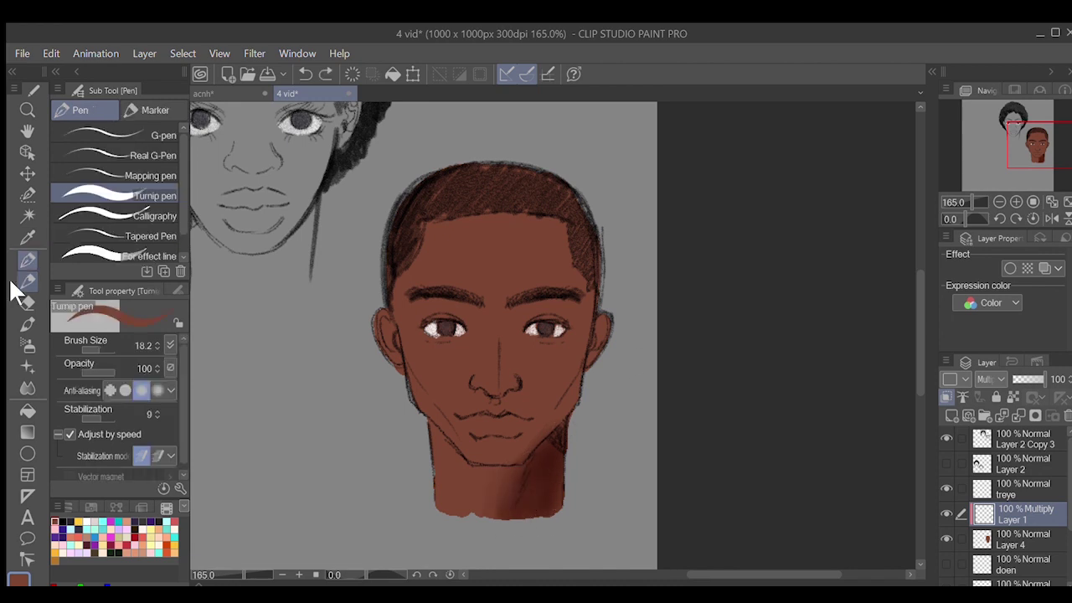
key("ctrl+z")
key("ctrl+y")
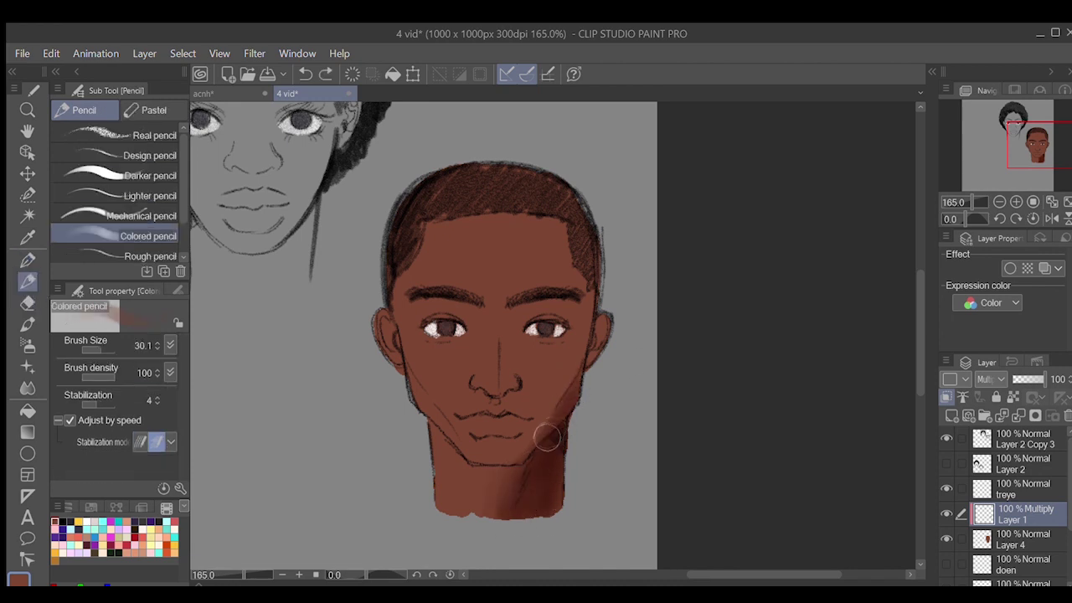
Shade the man's jawline, eye sockets and nose bridge with the Colored pencil, using size 15.4 for the small areas
mouse_move(399, 377)
left_mouse_down()
mouse_move(411, 364)
mouse_move(455, 431)
left_mouse_up()
left_click_drag(455, 431, 482, 429)
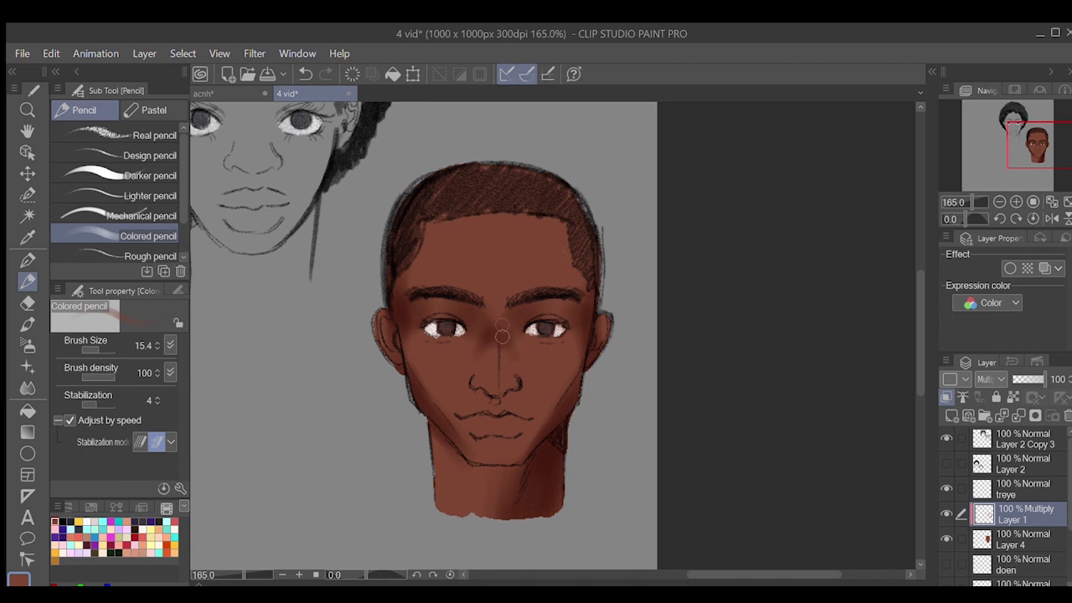
key("ctrl+z")
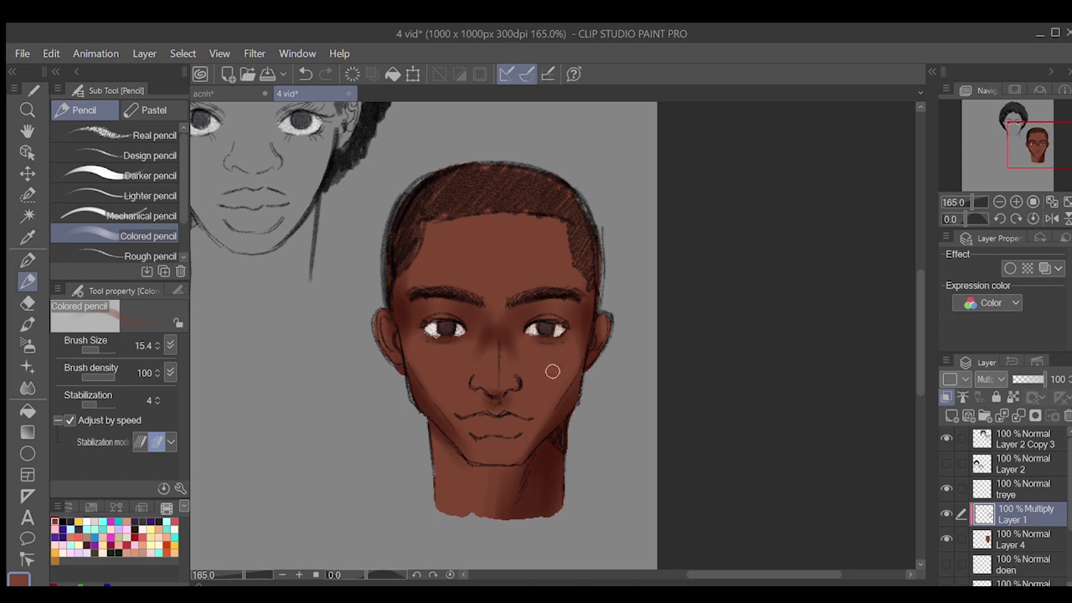
Shade both sides of the man's forehead with the Colored pencil at size 30.1 and soften the shading with the Soft eraser at 69.7
left_click_drag(569, 265, 549, 205)
left_click(101, 350)
left_click_drag(553, 258, 580, 224)
mouse_move(420, 250)
left_mouse_down()
mouse_move(438, 207)
mouse_move(420, 223)
mouse_move(444, 255)
left_mouse_up()
left_click_drag(554, 230, 571, 277)
left_click_drag(428, 229, 442, 242)
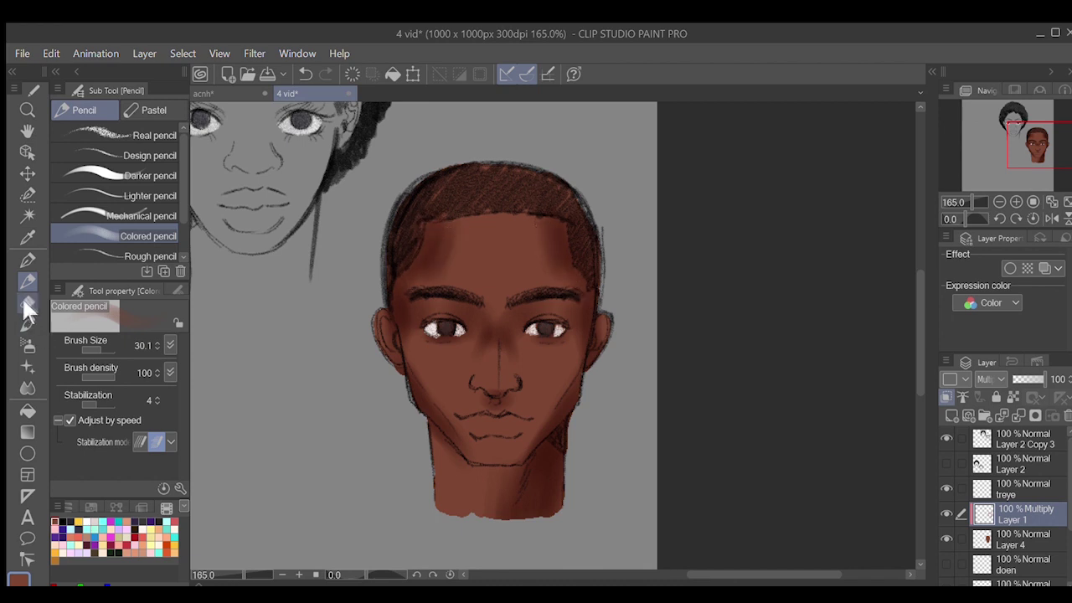
left_click(27, 303)
left_click_drag(452, 246, 442, 240)
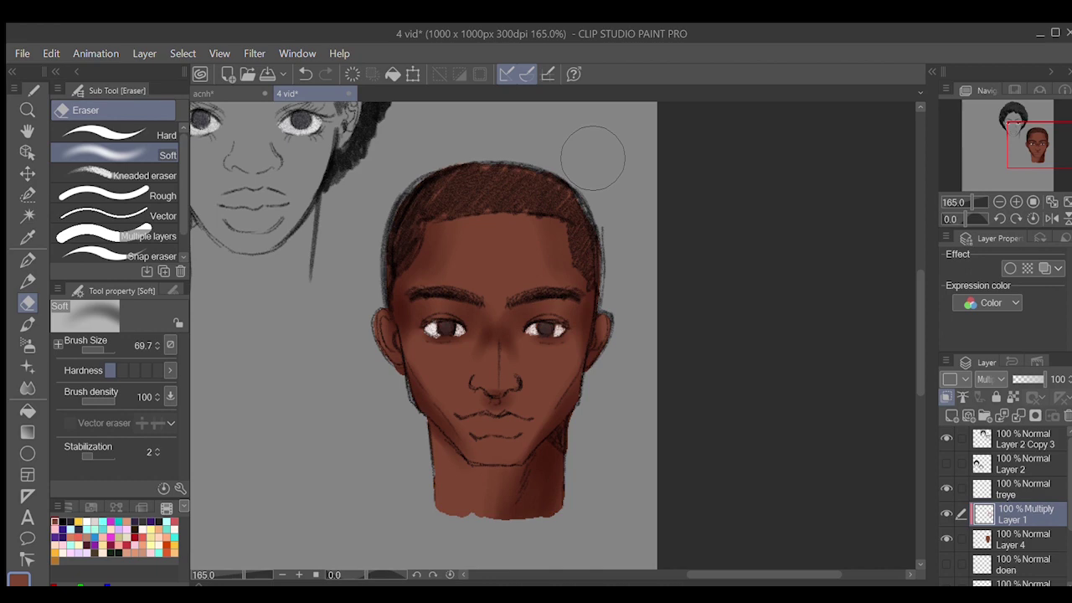
Clean up the shading below the man's nose with the Hard eraser at size 25.4, and set the Soft eraser to 25.4
left_click(88, 139)
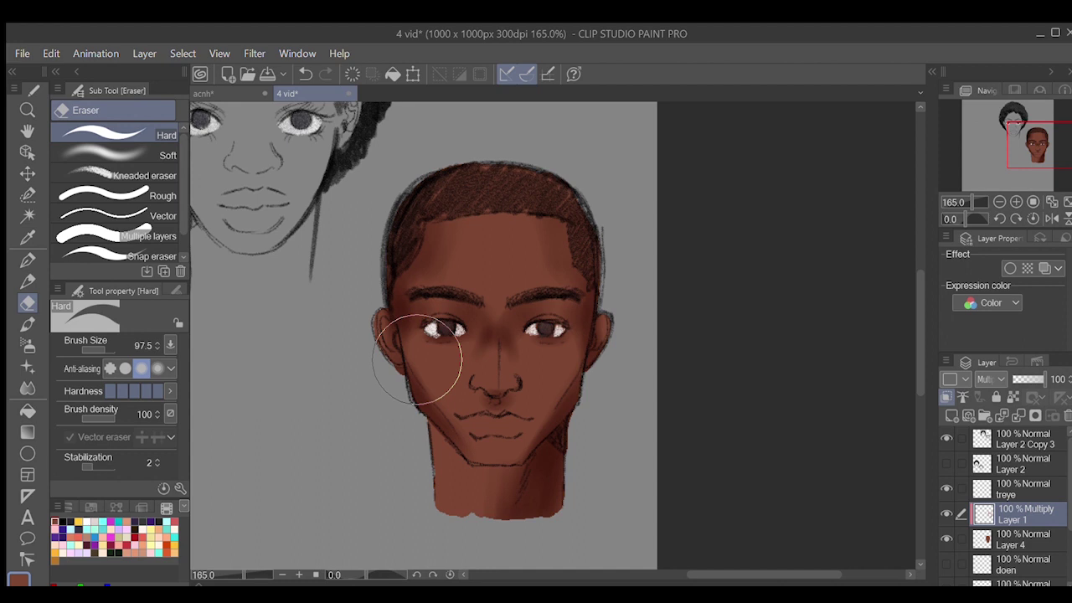
left_click(100, 350)
left_click_drag(491, 400, 504, 400)
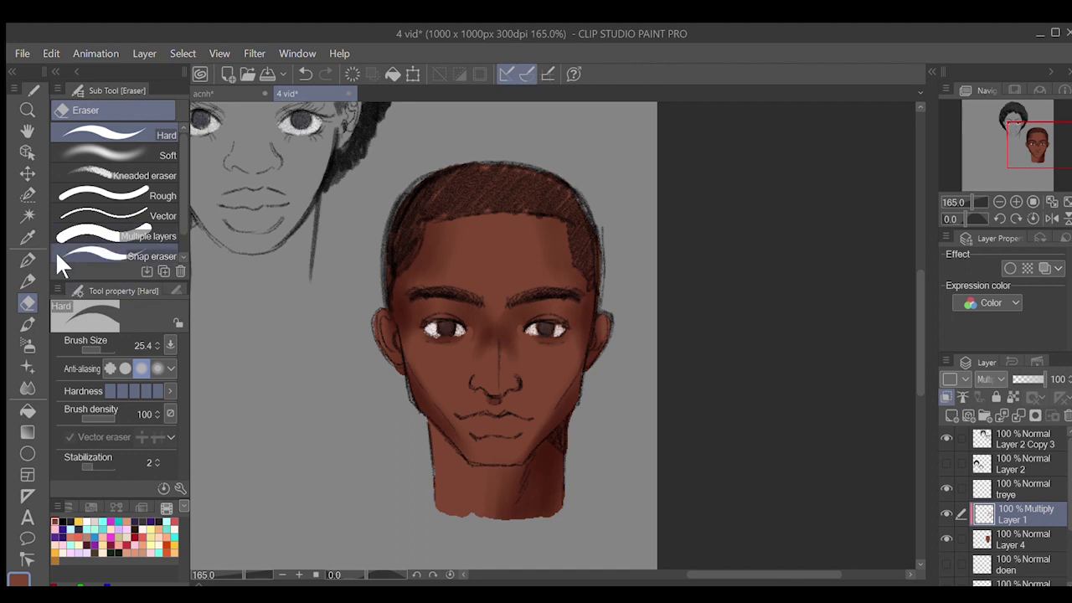
left_click(88, 155)
left_click_drag(95, 343, 89, 344)
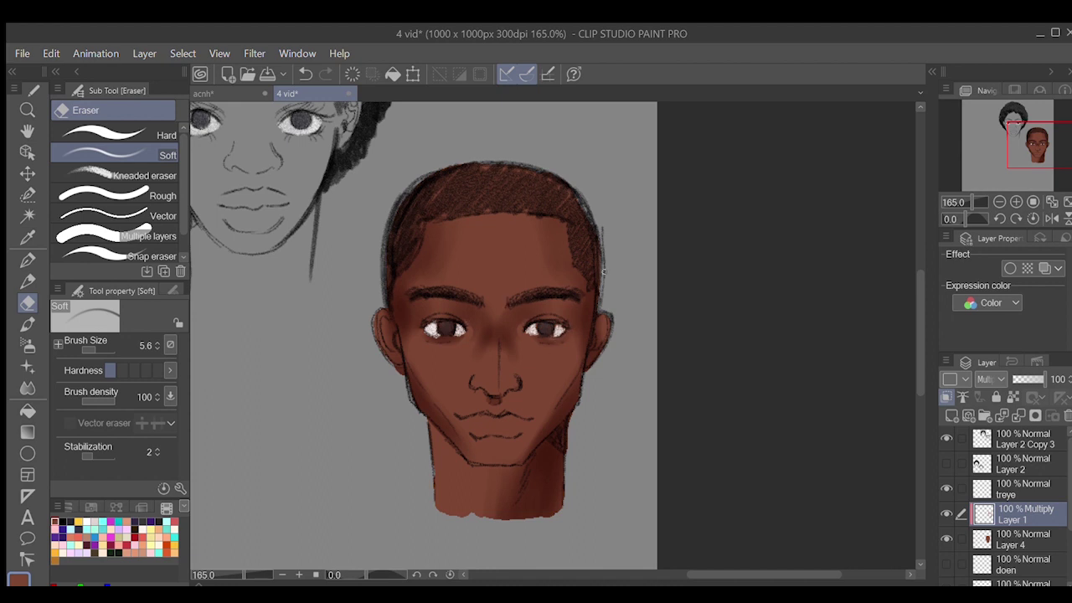
left_click_drag(91, 344, 94, 344)
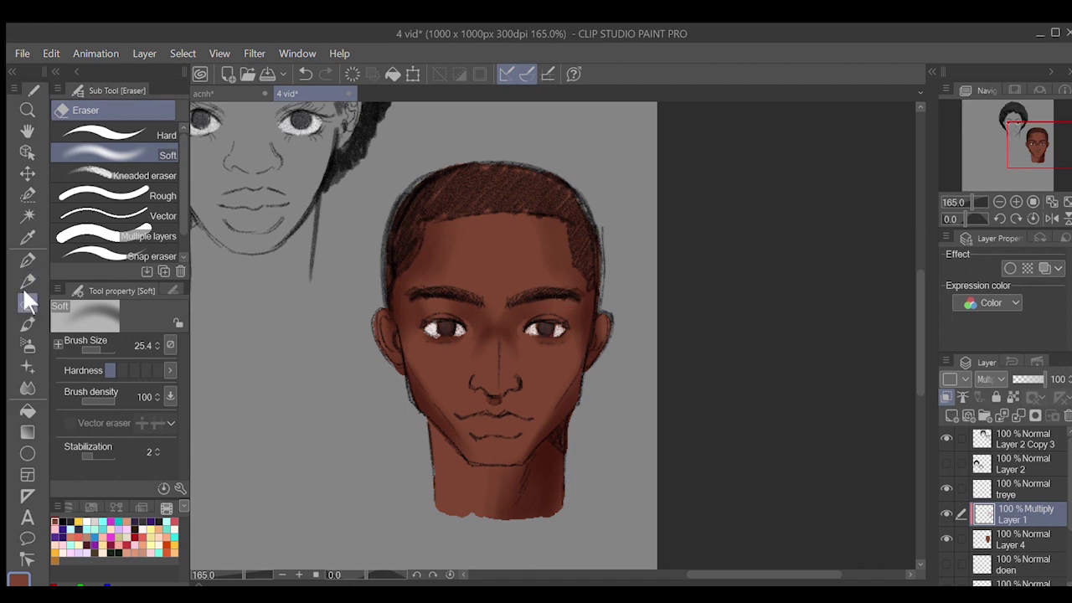
Shade the shadowed side of the man's nose with the pencil and sharpen the shadow's outer edge with the Hard eraser
left_click(27, 285)
mouse_move(507, 352)
left_mouse_down()
mouse_move(529, 340)
mouse_move(513, 383)
left_mouse_up()
left_click(28, 303)
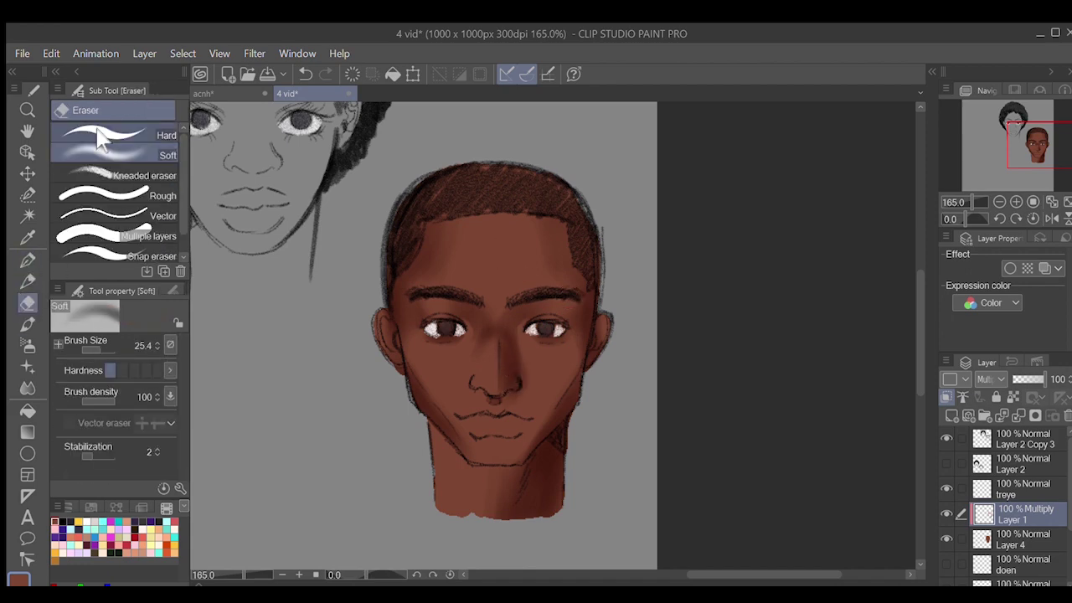
left_click(98, 136)
left_click_drag(524, 351, 521, 375)
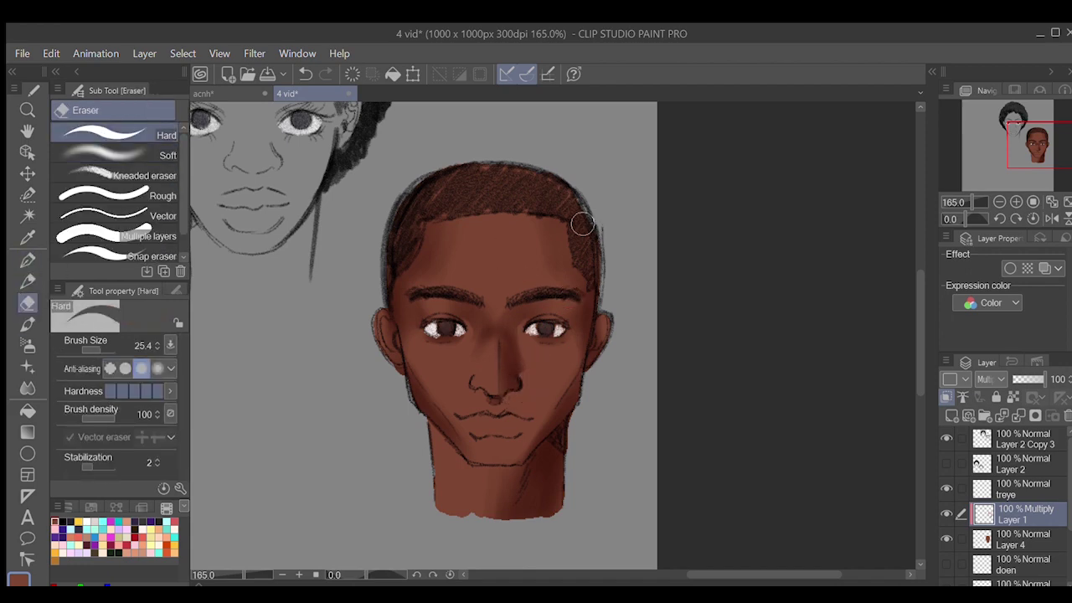
Add a cast shadow under the man's jaw and shade the inner ear with the Darker pencil at size 21.5
left_click(28, 282)
left_click(100, 177)
mouse_move(431, 432)
left_mouse_down()
mouse_move(491, 467)
mouse_move(478, 466)
left_mouse_up()
key("bracketleft")
key("bracketleft")
key("bracketleft")
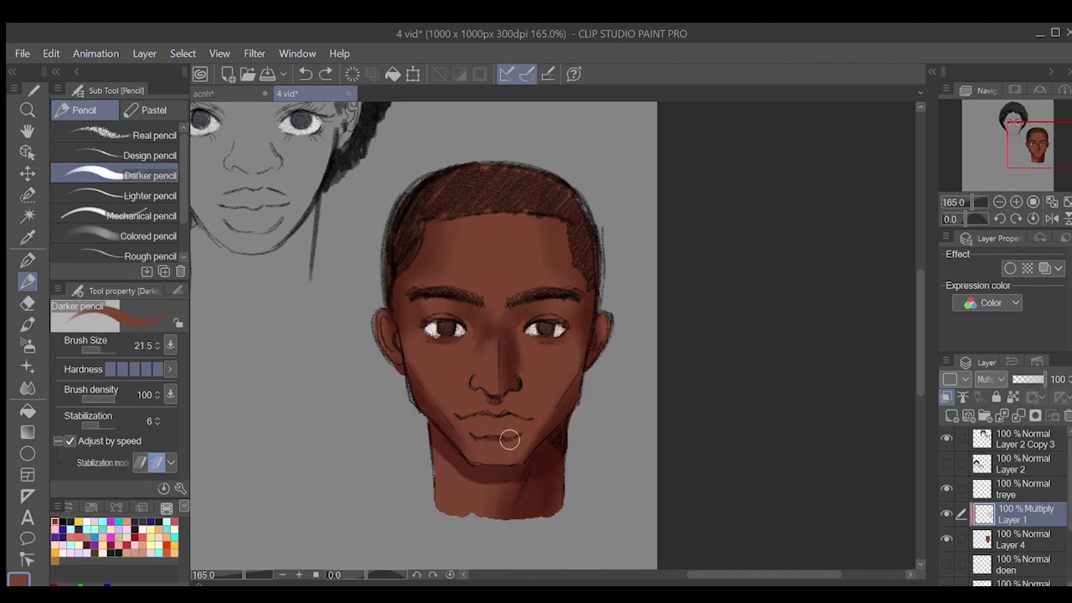
left_click_drag(386, 322, 395, 343)
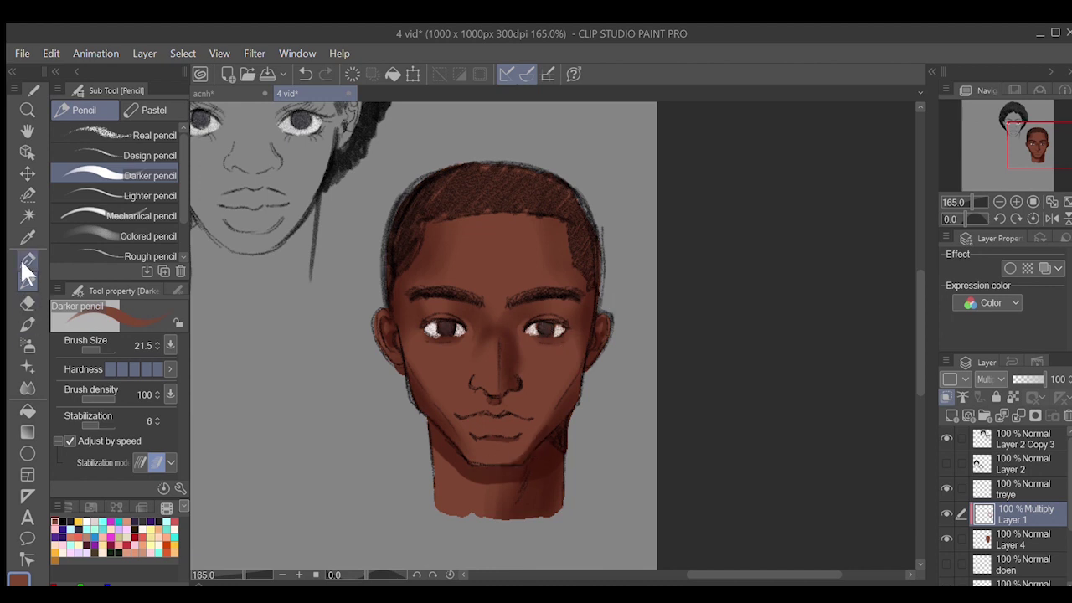
Deepen the shading on the man's neck and temple with the Colored pencil and blend it with the Soft eraser
left_click(148, 235)
left_click_drag(549, 428, 559, 440)
left_click(148, 175)
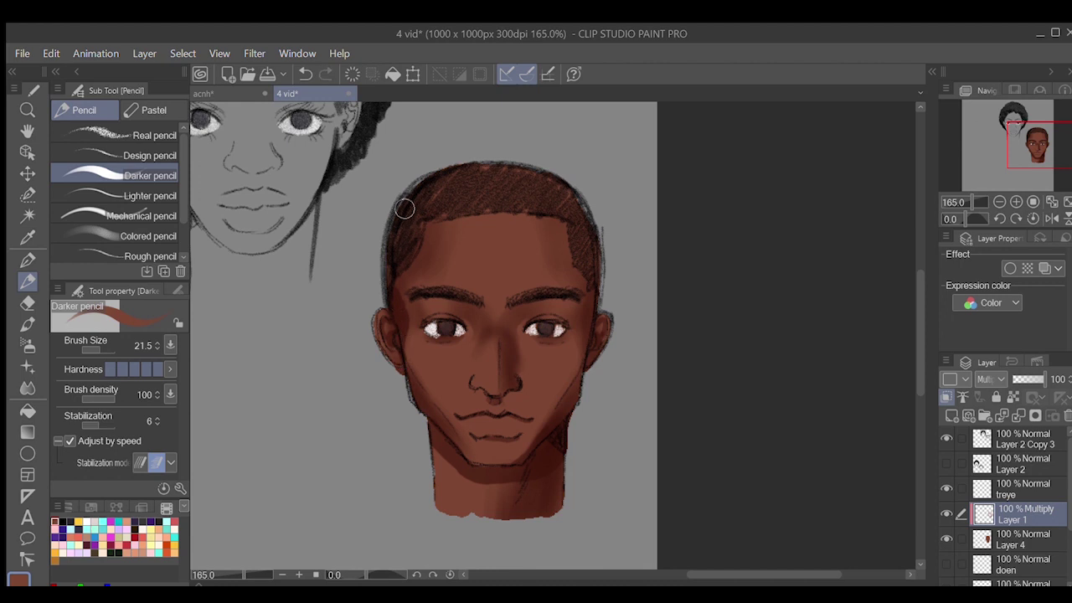
key("comma")
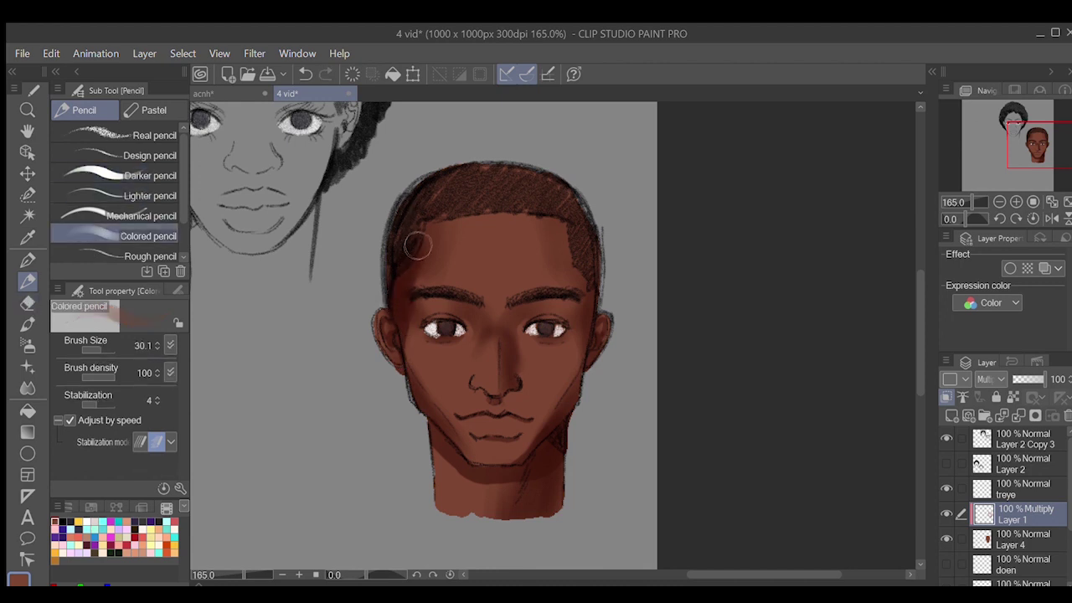
key("e")
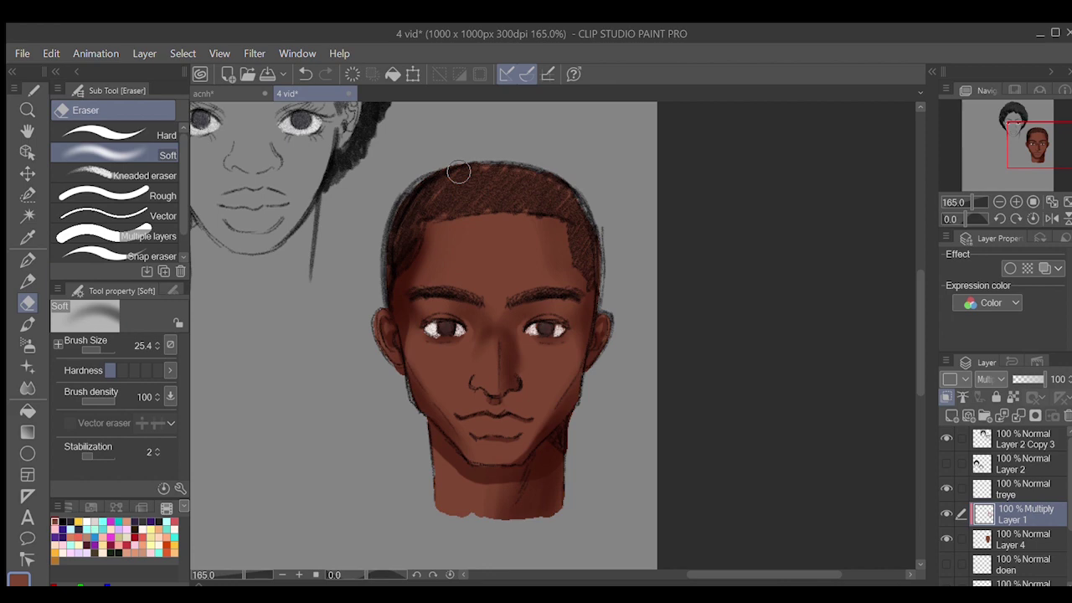
Add a new layer above the Multiply layer and colour the man's lower lip light pink with the Colored pencil at size 9.3
left_click(951, 415)
key("p")
left_click(119, 235)
mouse_move(475, 424)
left_mouse_down()
mouse_move(516, 424)
mouse_move(492, 429)
left_mouse_up()
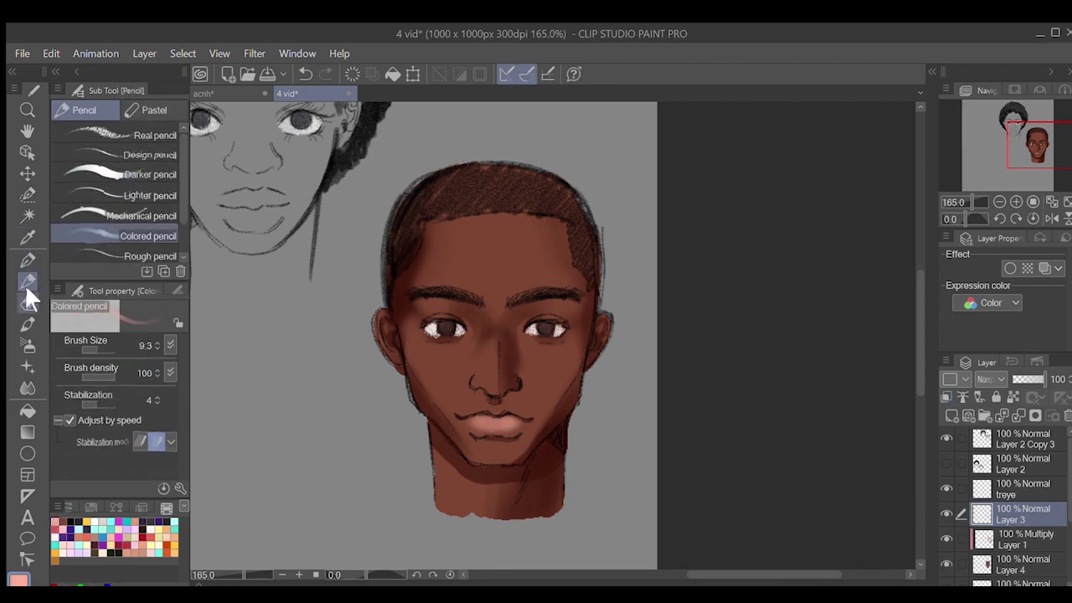
Pick a dark brown and shade the man's upper lip with the Colored pencil at size 9.3, erasing any excess
left_click(28, 301)
left_click(119, 135)
left_click(95, 546)
left_click(31, 282)
left_click(68, 506)
left_click(478, 408, "alt")
left_click(127, 534)
left_click(517, 412, "alt")
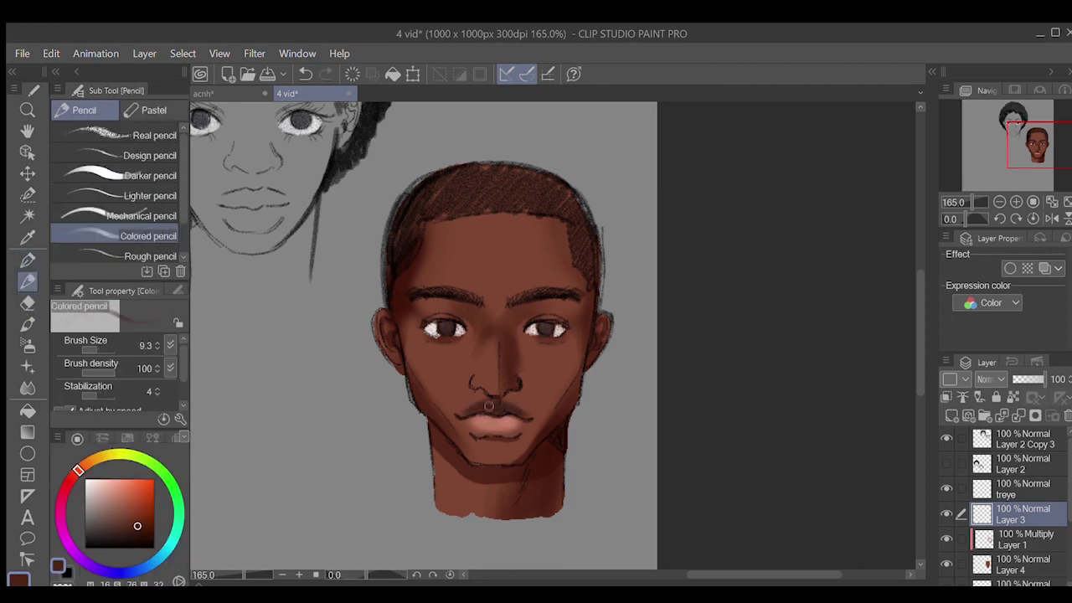
key("e")
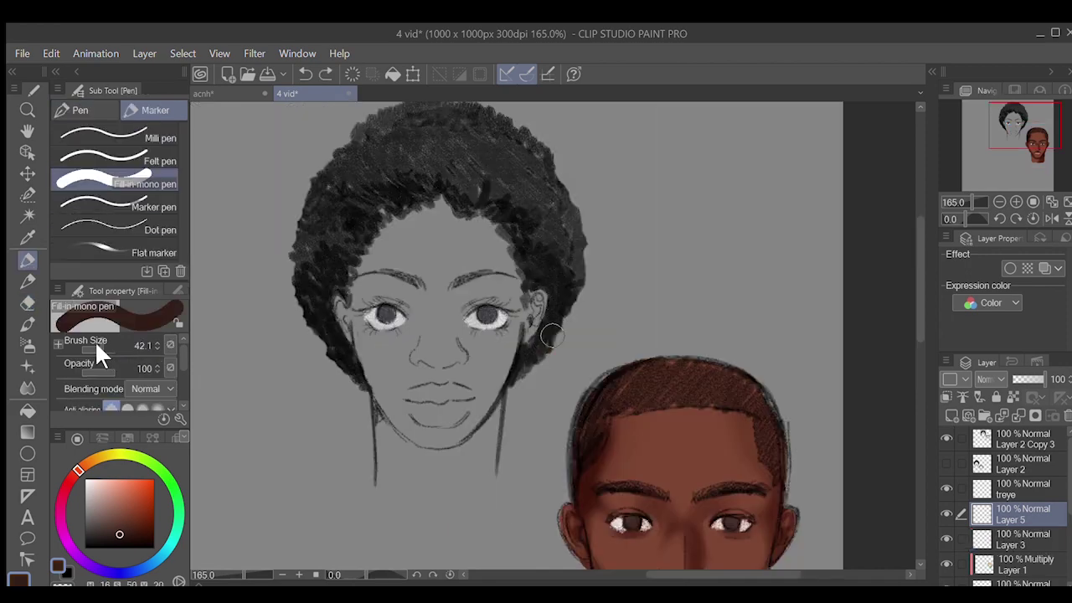
Paint a very dark brown base over the woman's face, neck and hair on Layer 5 with the Fill-in-mono pen at size 42.1
mouse_move(343, 277)
left_mouse_down()
mouse_move(372, 352)
mouse_move(440, 255)
mouse_move(456, 369)
mouse_move(383, 363)
mouse_move(391, 430)
mouse_move(473, 462)
mouse_move(479, 441)
mouse_move(444, 471)
mouse_move(453, 181)
mouse_move(344, 191)
mouse_move(313, 285)
mouse_move(376, 223)
mouse_move(390, 136)
mouse_move(501, 206)
mouse_move(546, 220)
mouse_move(527, 347)
mouse_move(566, 250)
left_mouse_up()
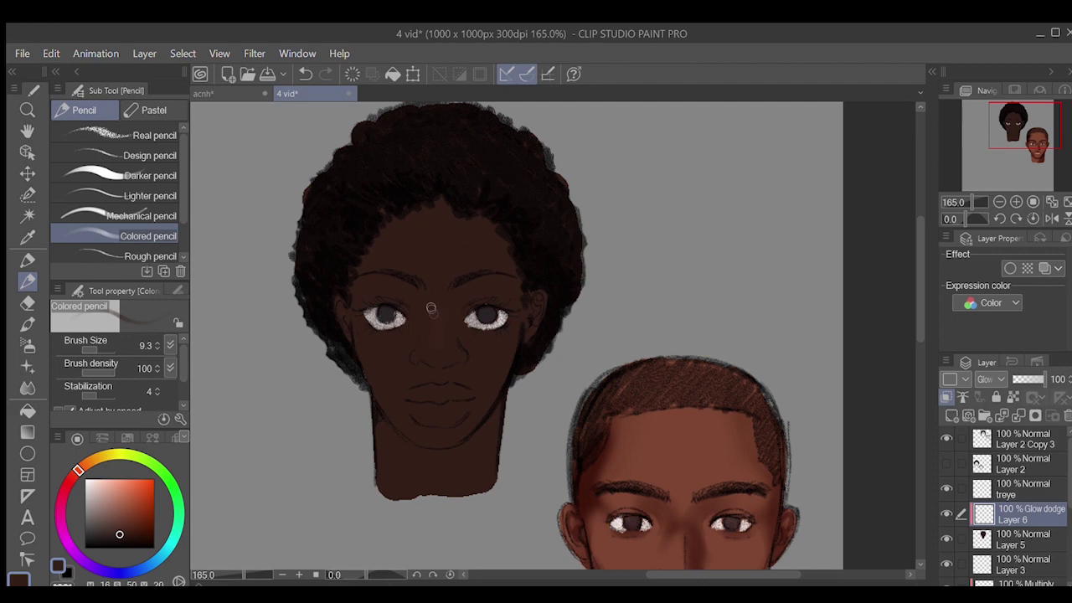
Paint soft highlights on the woman's forehead, face and neck on the Glow dodge Layer 6 with the Colored pencil at size 15.4
left_click(98, 349)
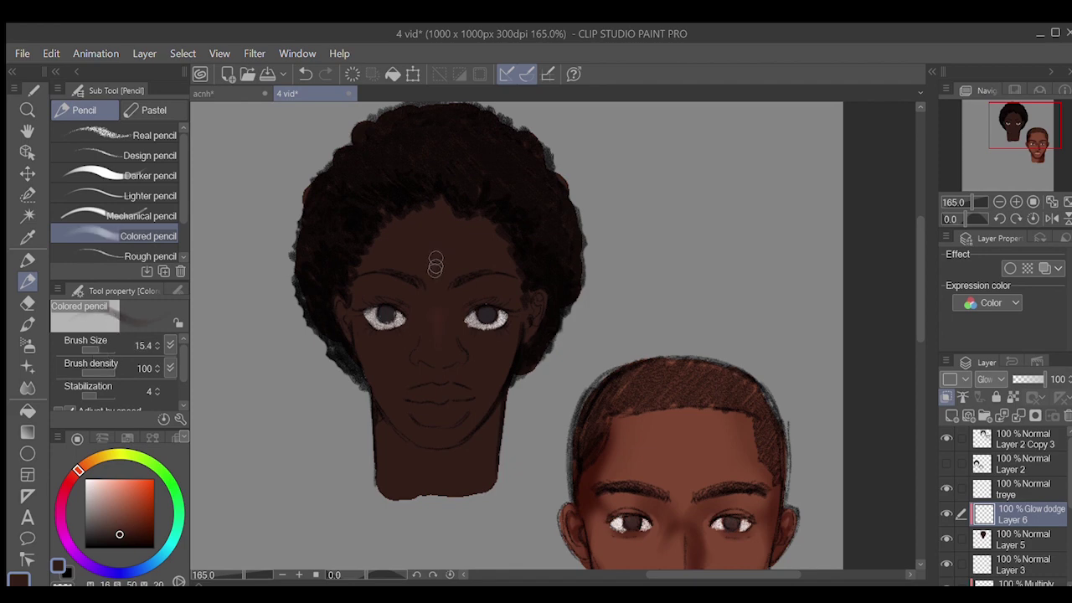
mouse_move(442, 249)
left_mouse_down()
mouse_move(437, 274)
mouse_move(443, 267)
left_mouse_up()
scroll(922, 330, "down", 1)
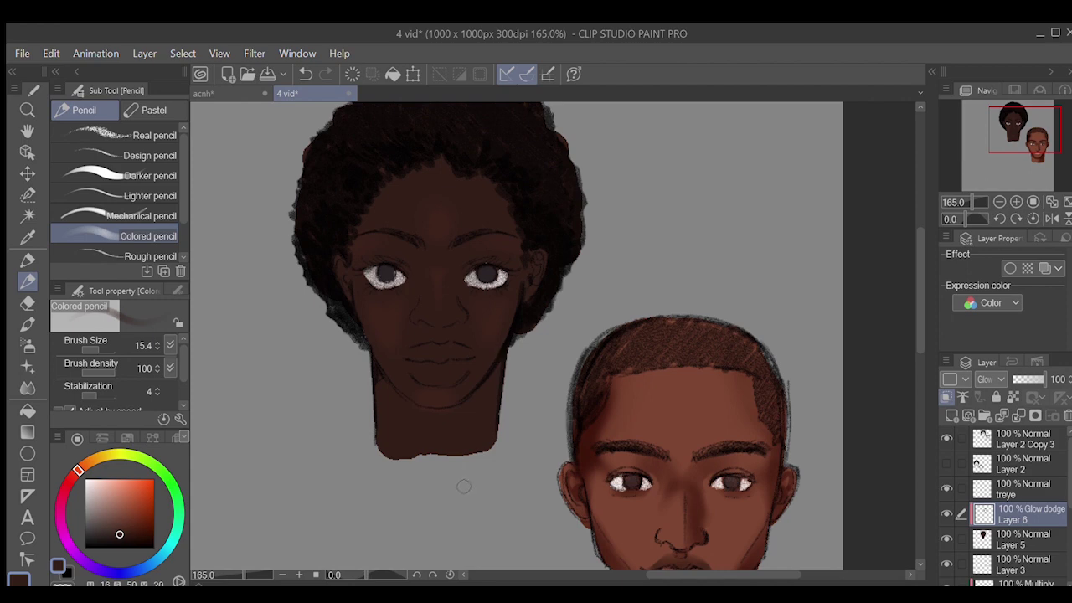
mouse_move(426, 426)
left_mouse_down()
mouse_move(433, 412)
mouse_move(449, 443)
mouse_move(405, 399)
left_mouse_up()
Refine the woman's glow highlights around the eyes and cheeks with the Darker pencil at 21.5, Colored pencil at 15.4 and Hard eraser
left_click(138, 175)
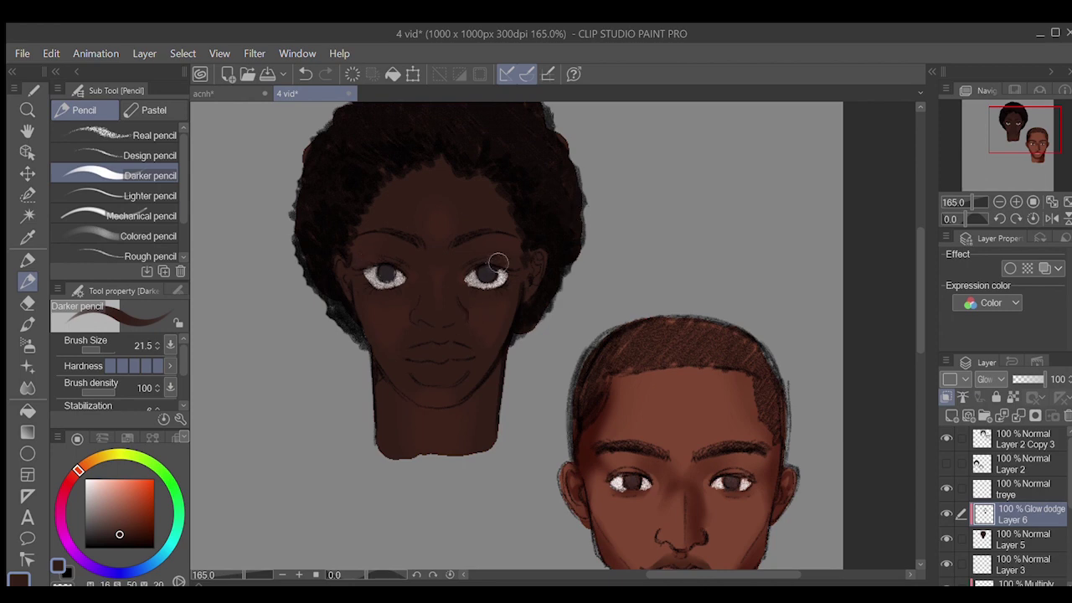
left_click(28, 303)
left_click(27, 283)
left_click(126, 235)
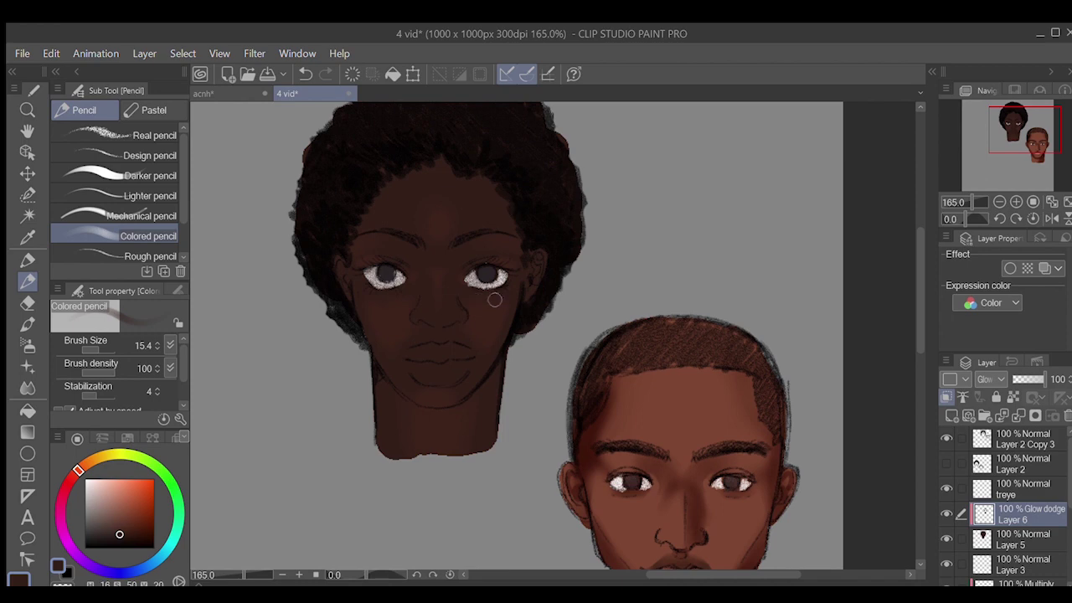
key("e")
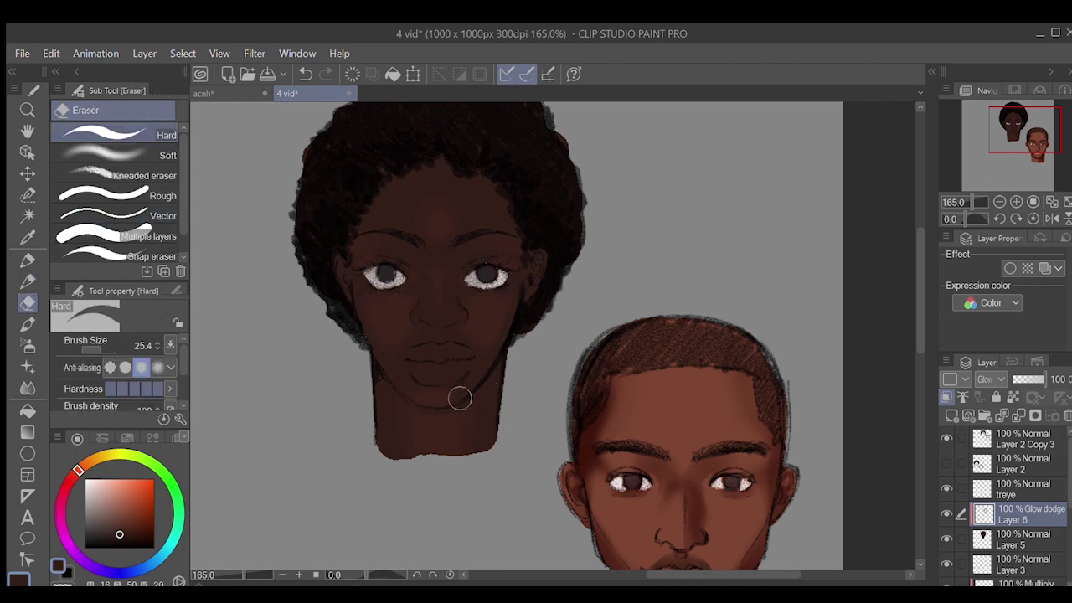
Darken the woman's lips on the Multiply Layer 7 with the Colored pencil at 15.4, trimming the excess with the Hard and Soft erasers
key("p")
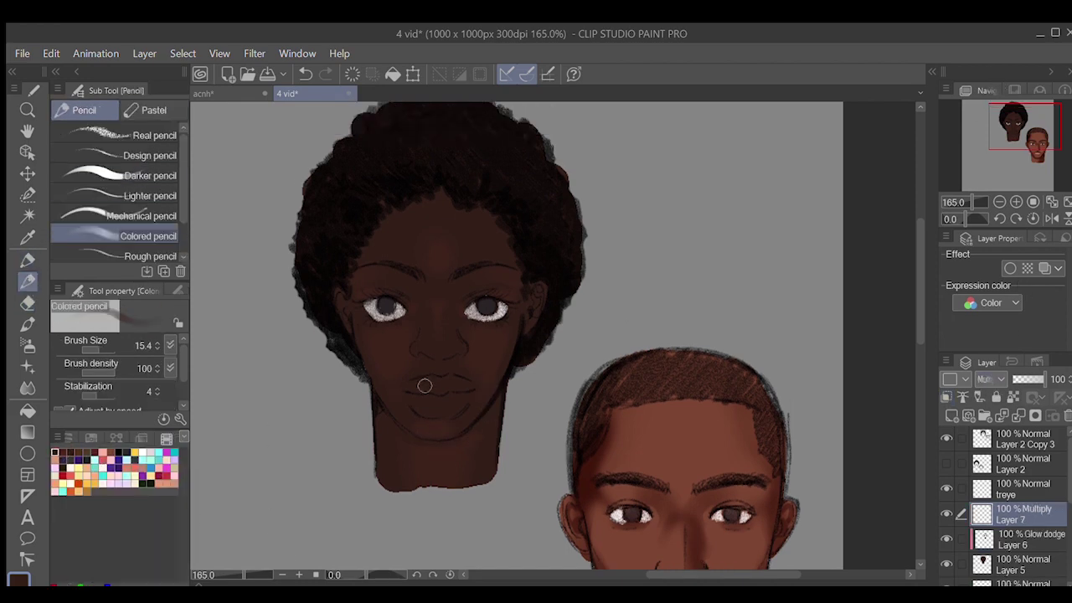
mouse_move(424, 386)
left_mouse_down()
mouse_move(459, 382)
mouse_move(437, 391)
mouse_move(441, 408)
left_mouse_up()
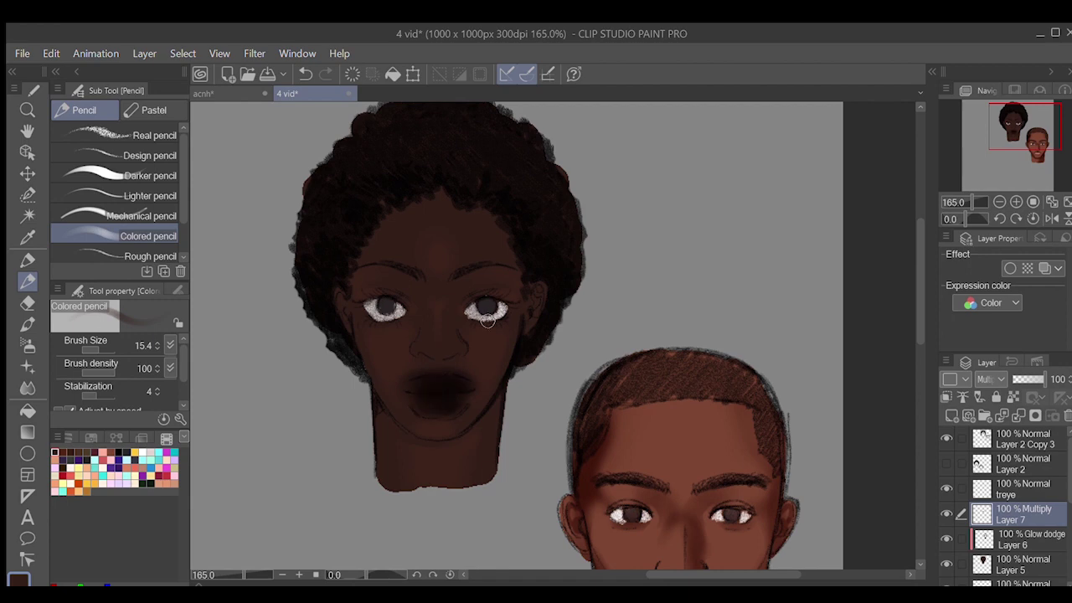
left_click(26, 301)
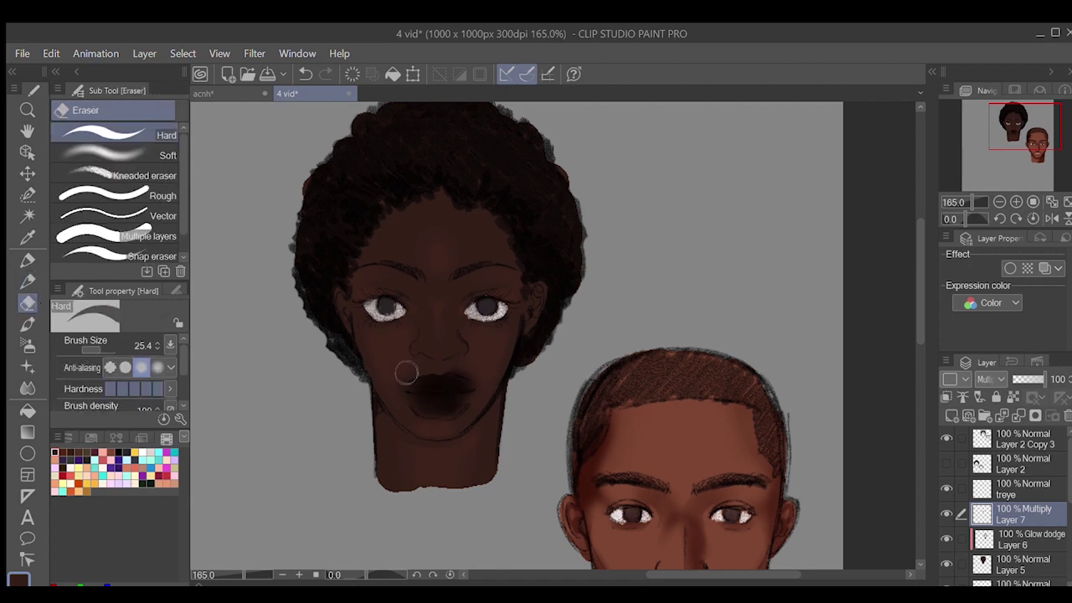
left_click(117, 155)
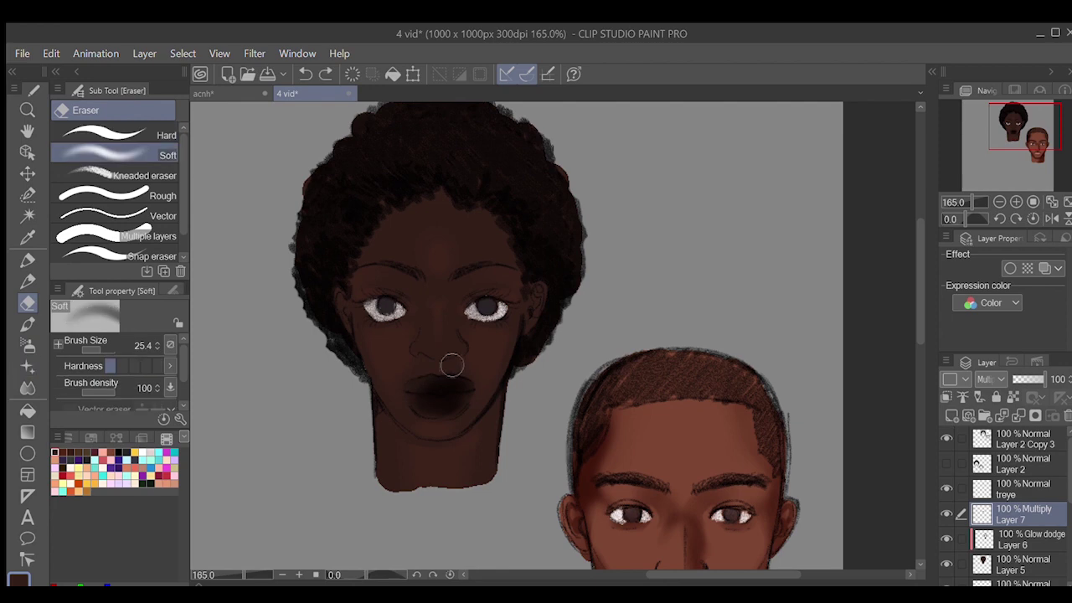
key("Delete")
left_click(1028, 540)
key("p")
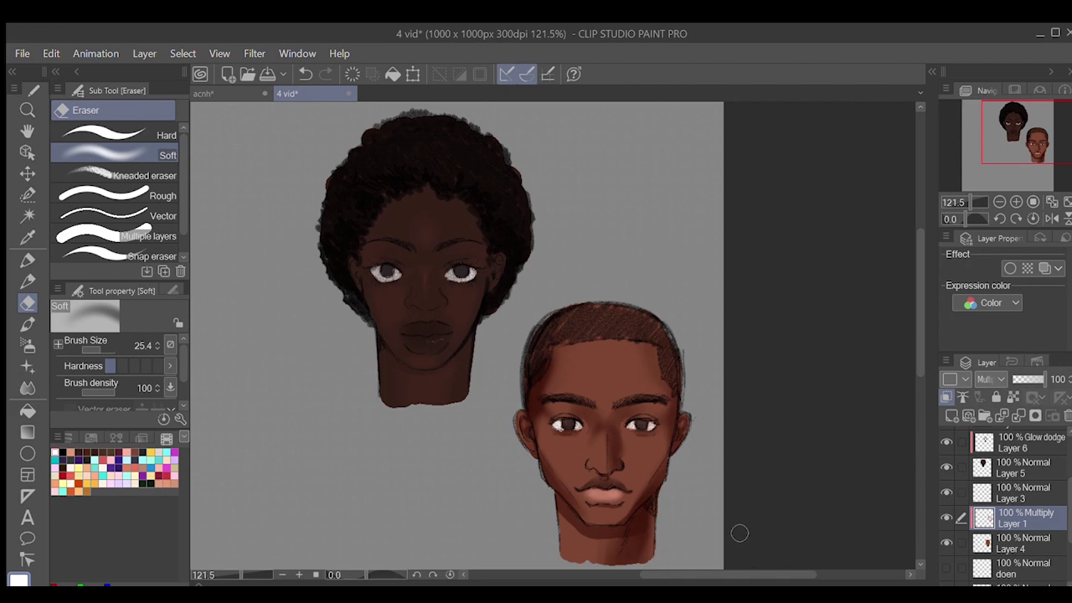
Clean up the shading along the man's jaw on the Multiply Layer 1 with the Soft eraser at size 25.4
scroll(674, 540, "up", 4)
left_click_drag(919, 359, 905, 374)
key("ctrl+z")
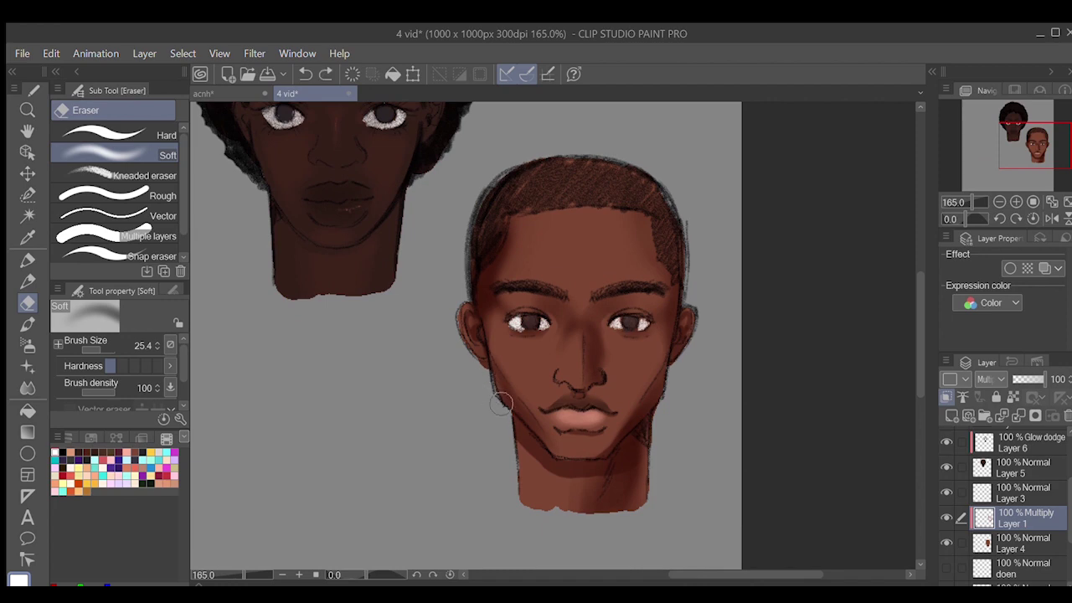
left_click_drag(493, 391, 509, 405)
left_click(117, 132)
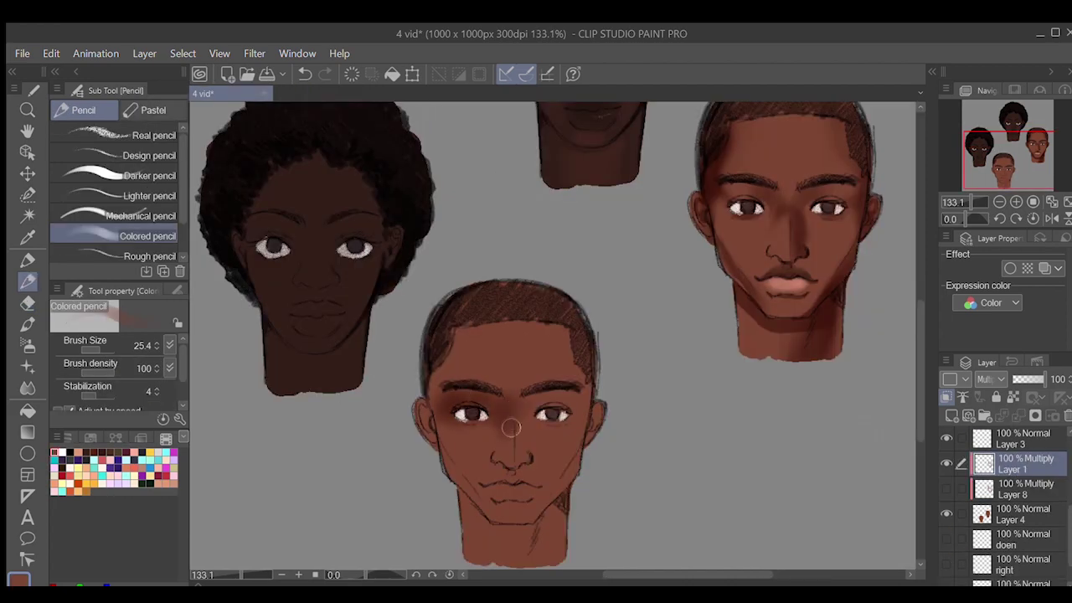
Shade the second man's eye sockets, nose and forehead on Multiply Layer 1 with the Colored pencil at 25.4, blending with the Soft eraser
mouse_move(510, 428)
left_mouse_down()
mouse_move(562, 390)
mouse_move(582, 402)
mouse_move(543, 394)
mouse_move(466, 409)
mouse_move(496, 394)
left_mouse_up()
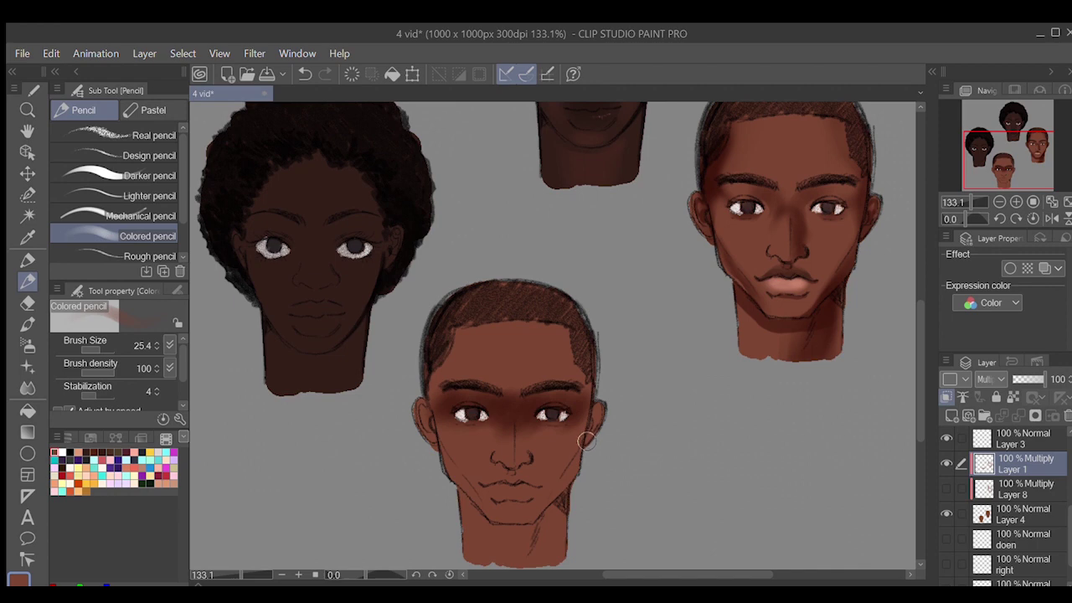
left_click_drag(460, 333, 469, 388)
mouse_move(549, 335)
left_mouse_down()
mouse_move(529, 399)
mouse_move(551, 372)
left_mouse_up()
left_click(28, 302)
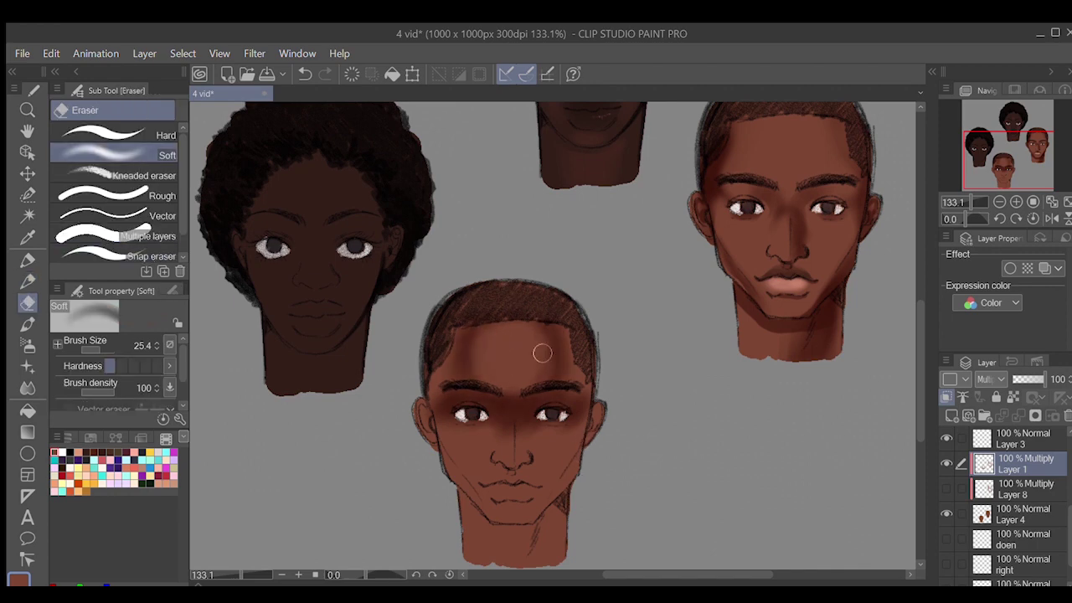
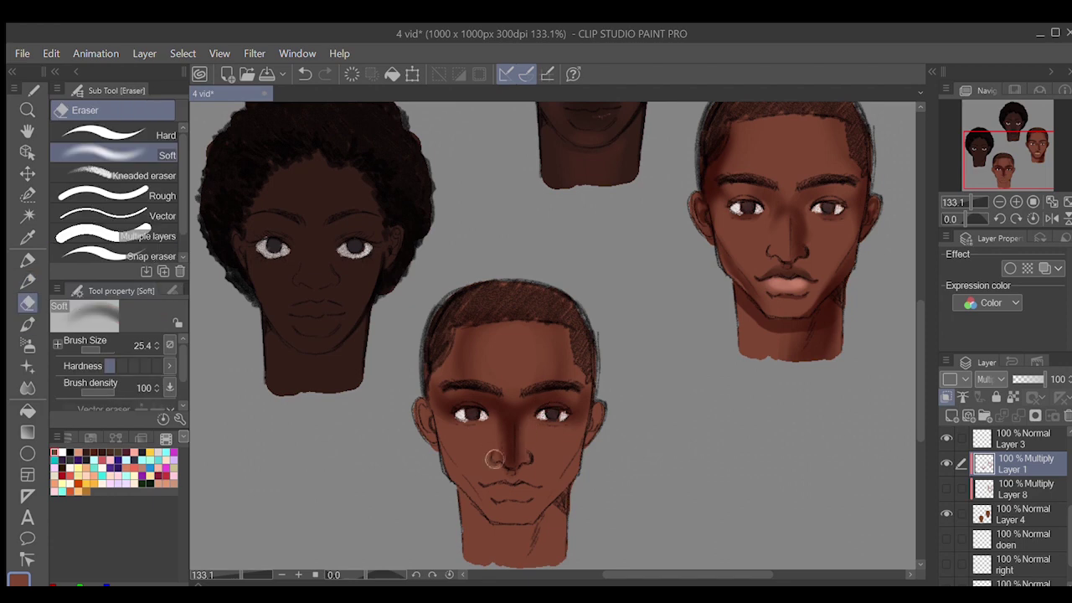
left_click_drag(918, 353, 915, 366)
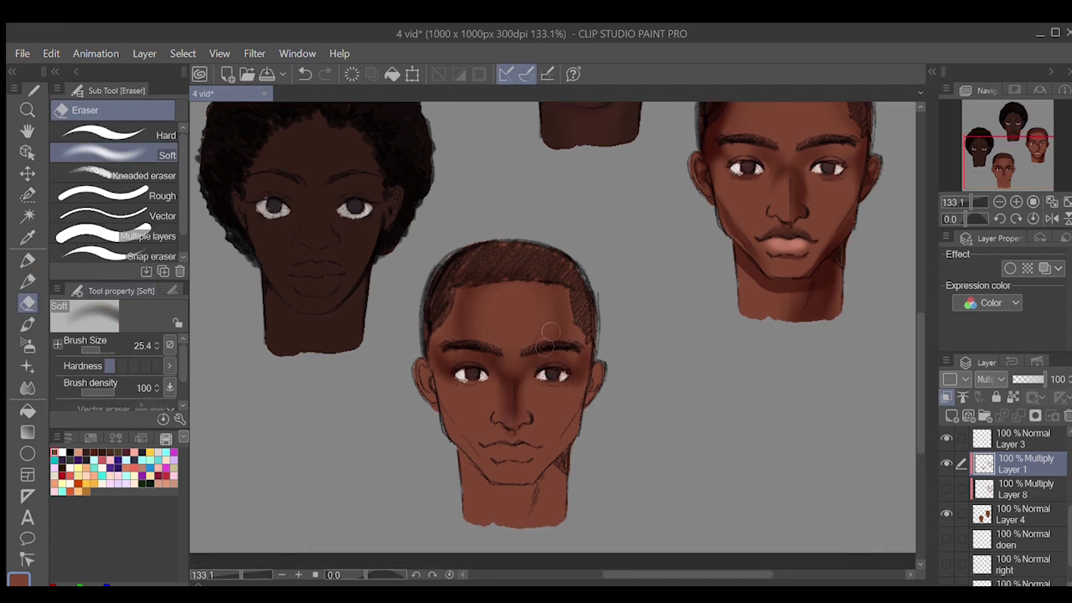
Shade the second man's neck and cheeks with the Colored pencil at 25.4 and refine the edges with the Soft and Hard erasers
key("p")
mouse_move(511, 515)
left_mouse_down()
mouse_move(561, 459)
mouse_move(535, 510)
mouse_move(477, 469)
mouse_move(541, 489)
left_mouse_up()
mouse_move(596, 446)
left_mouse_down()
mouse_move(545, 472)
mouse_move(549, 497)
mouse_move(550, 470)
mouse_move(477, 449)
mouse_move(510, 490)
mouse_move(466, 425)
left_mouse_up()
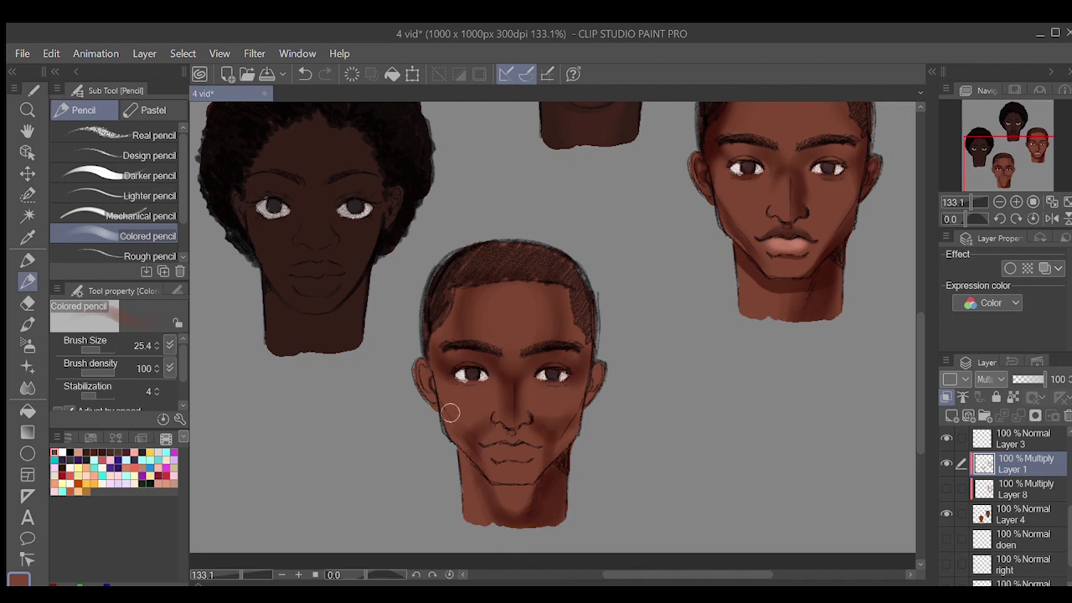
key("e")
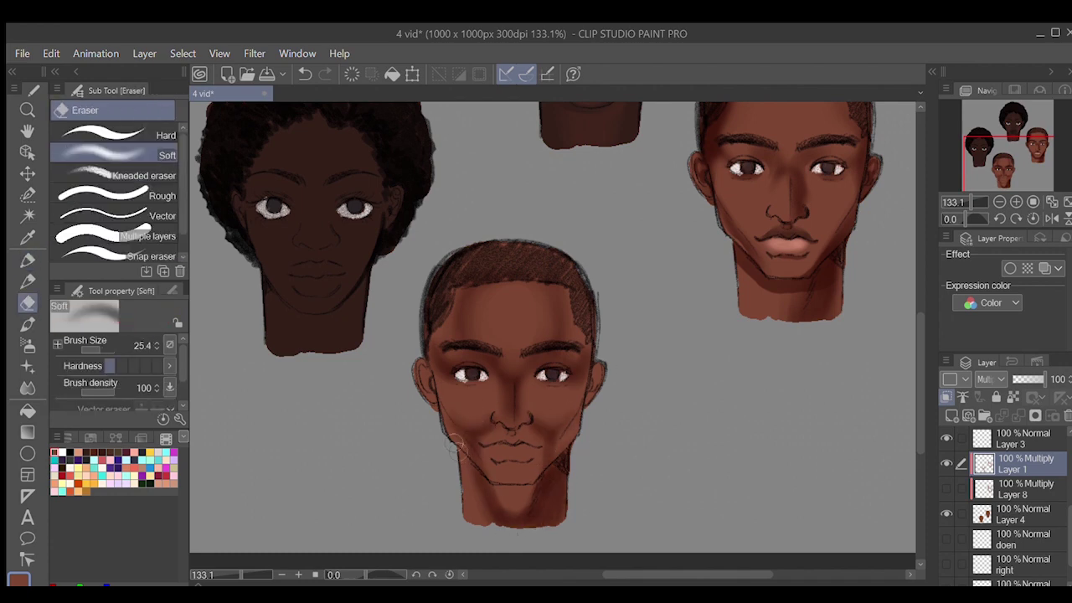
left_click(28, 283)
left_click(28, 303)
left_click(117, 134)
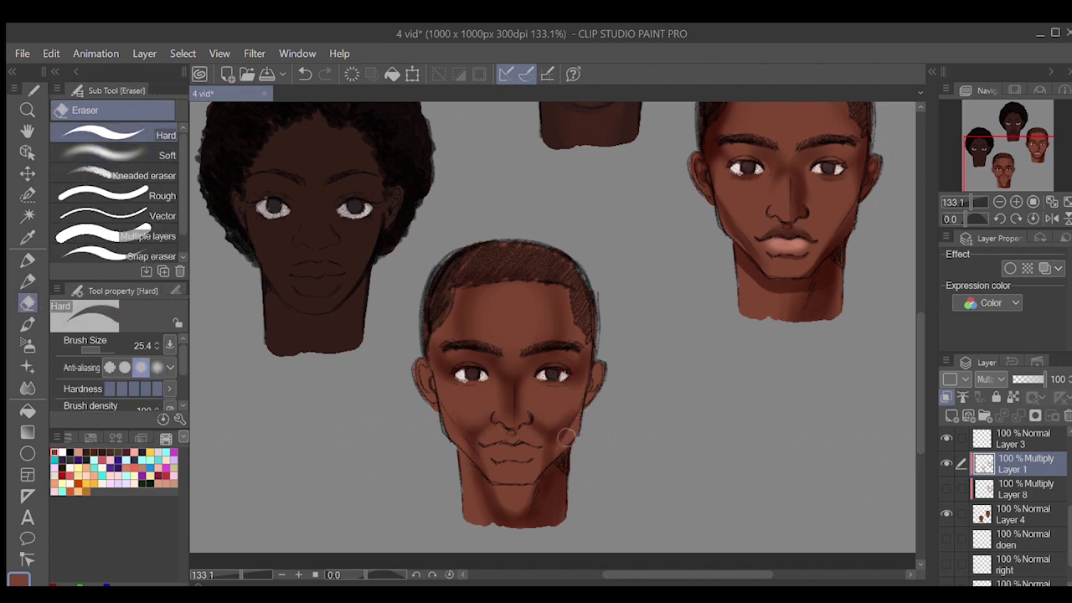
left_click(117, 155)
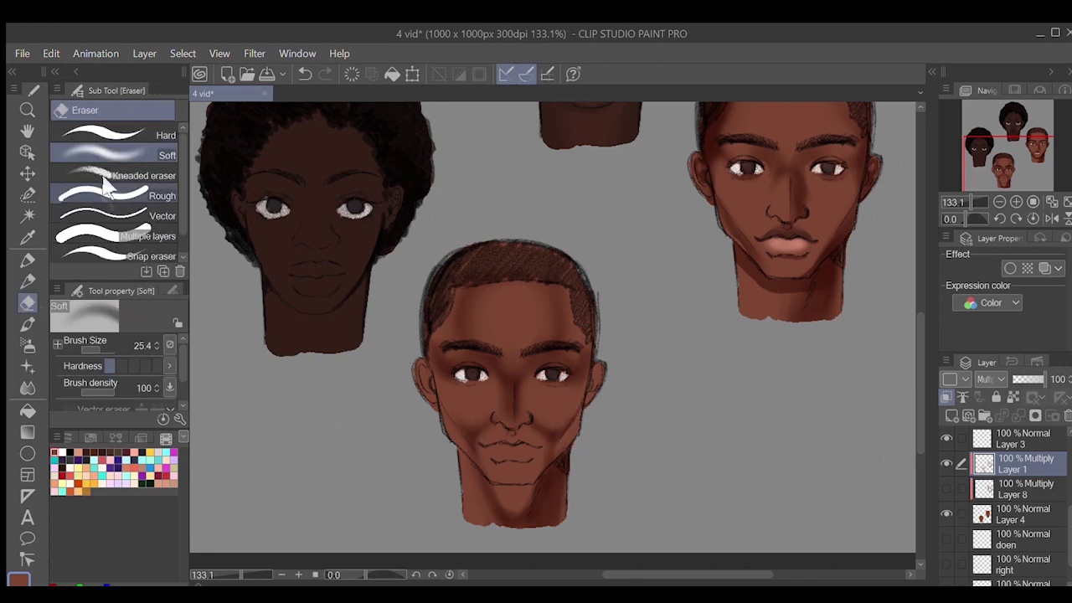
Add a hard-edged shadow under the second man's jaw with the Darker pencil at size 21.5
left_click(28, 283)
left_click(141, 176)
mouse_move(460, 453)
left_mouse_down()
mouse_move(466, 472)
mouse_move(572, 452)
left_mouse_up()
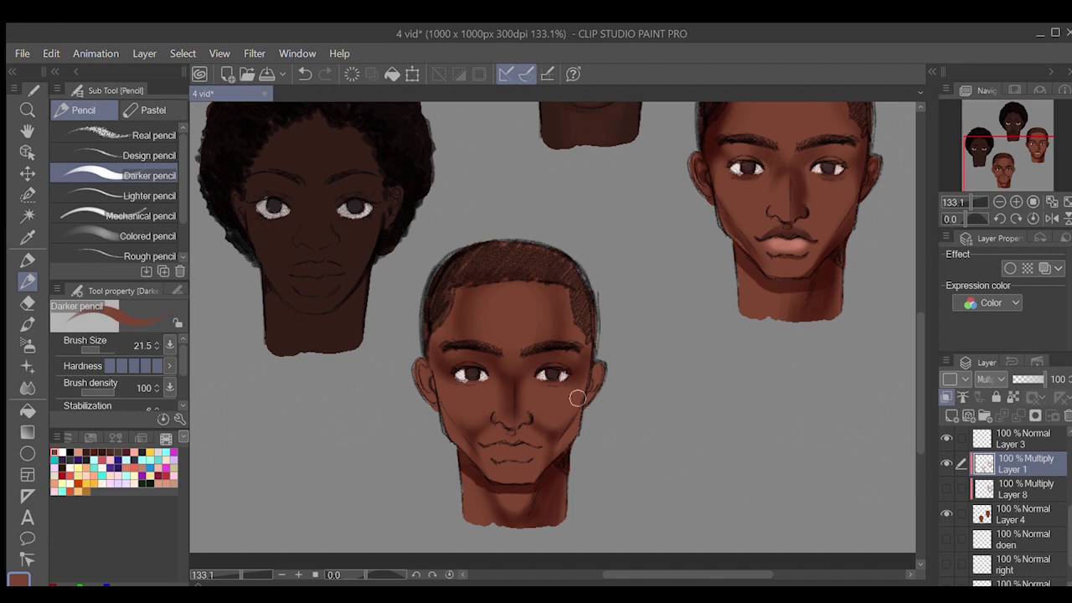
key("e")
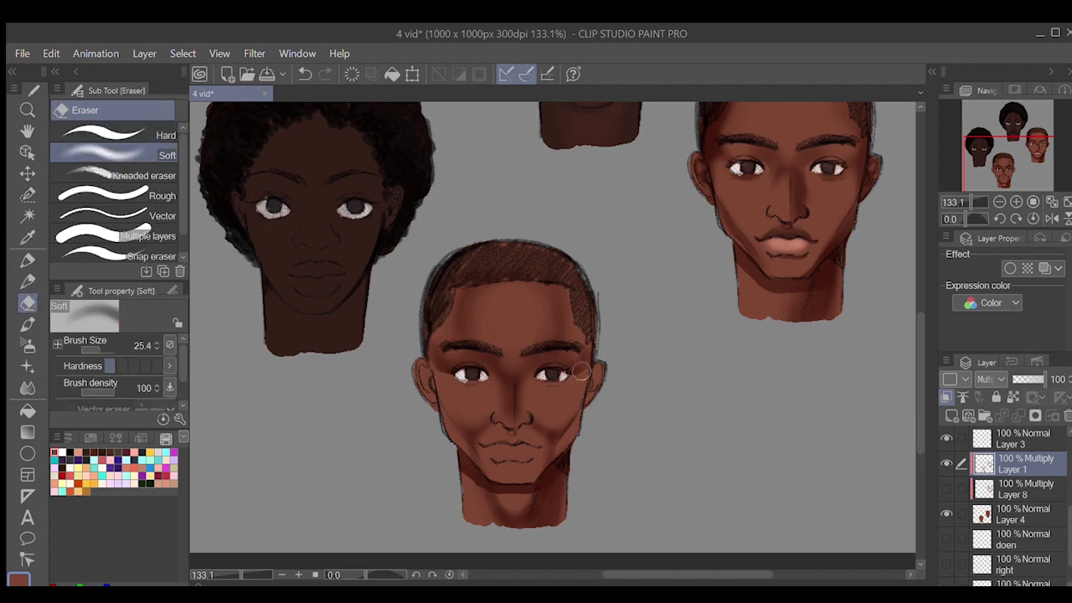
Deepen the shading on the second man's temples with the Colored pencil at 25.4 and soften it with the Soft eraser
key("p")
left_click_drag(445, 323, 437, 361)
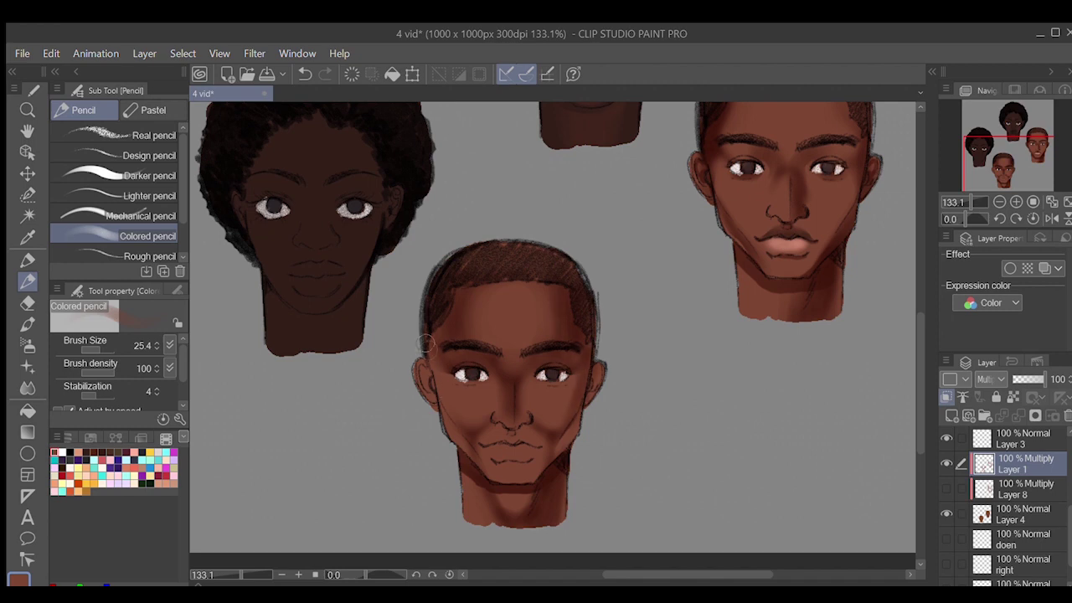
key("e")
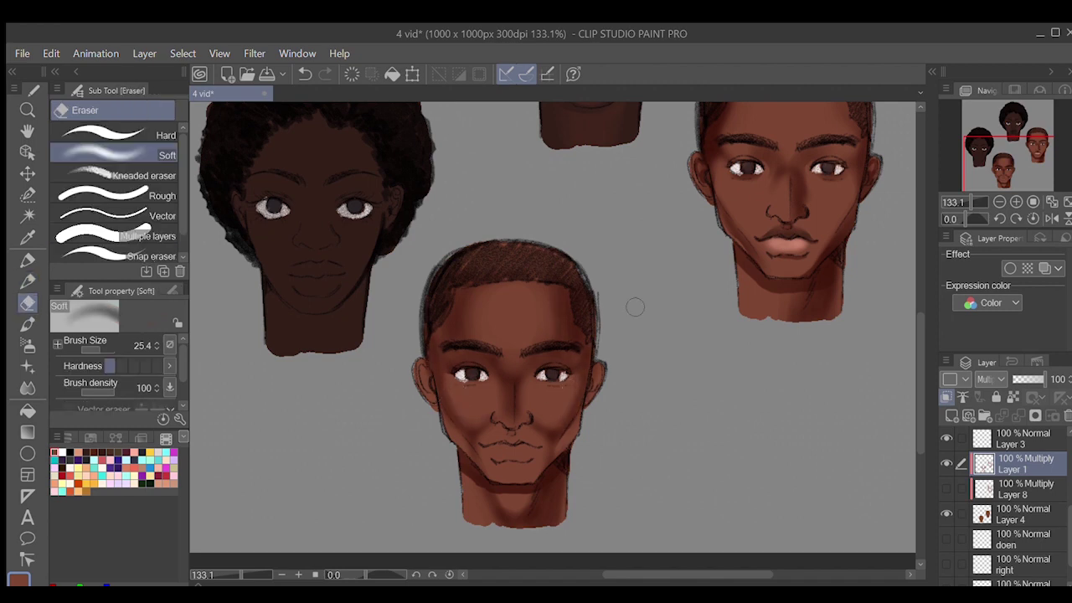
Shade the second man's lower lip with the Darker pencil at size 21.5 and tidy its edge with the Hard eraser
key("p")
left_click(139, 175)
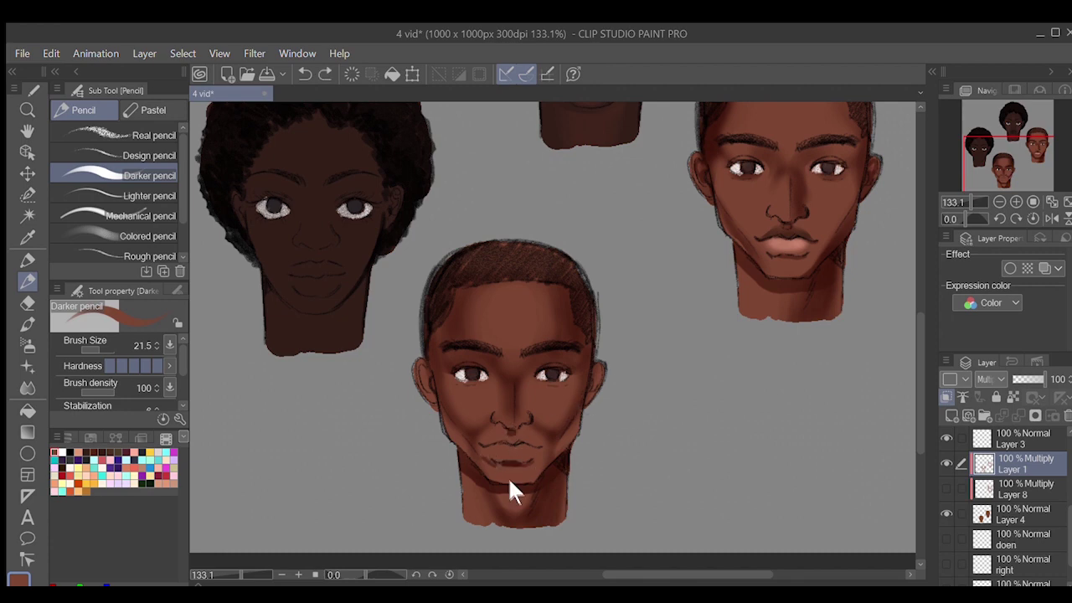
left_click_drag(499, 469, 517, 459)
key("e")
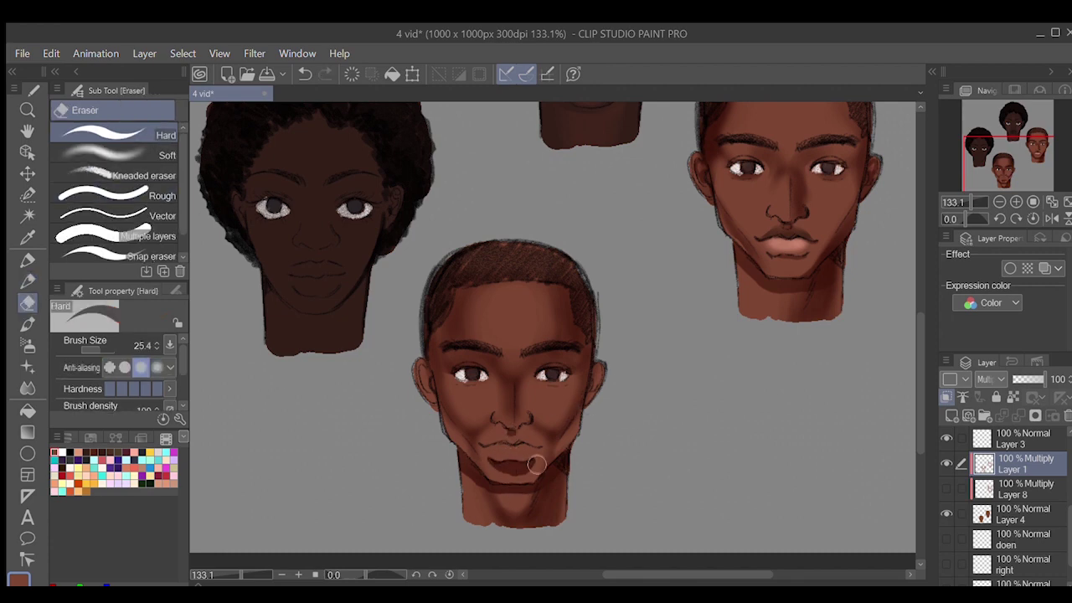
Rework the shading on the second man's nose and under his eyes with the Hard eraser, Colored pencil at 25.4 and Soft eraser
mouse_move(522, 392)
left_mouse_down()
mouse_move(552, 311)
mouse_move(553, 343)
mouse_move(507, 414)
left_mouse_up()
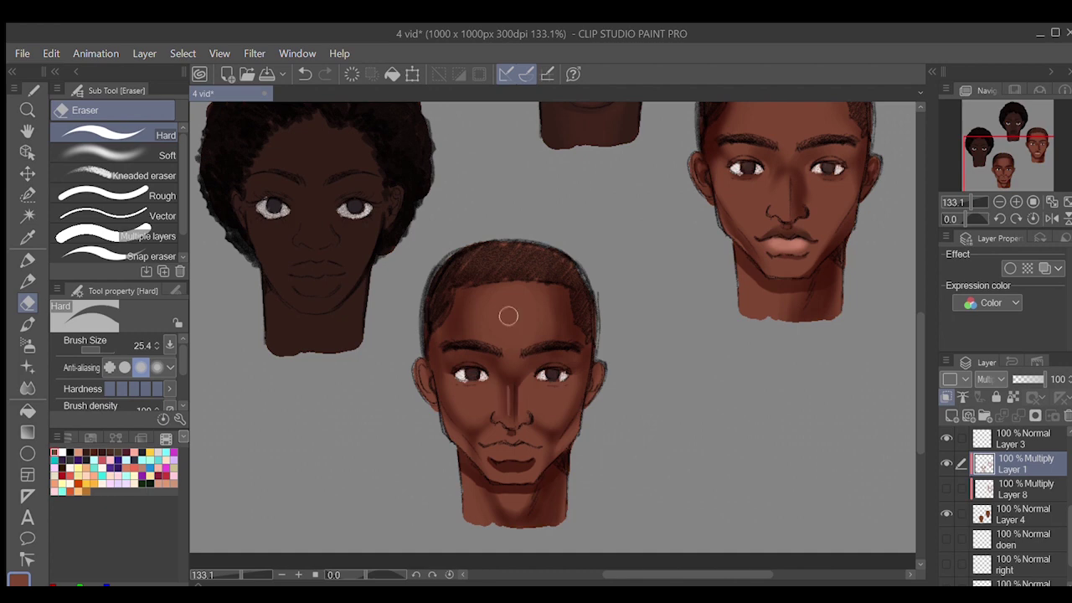
left_click(125, 157)
key("p")
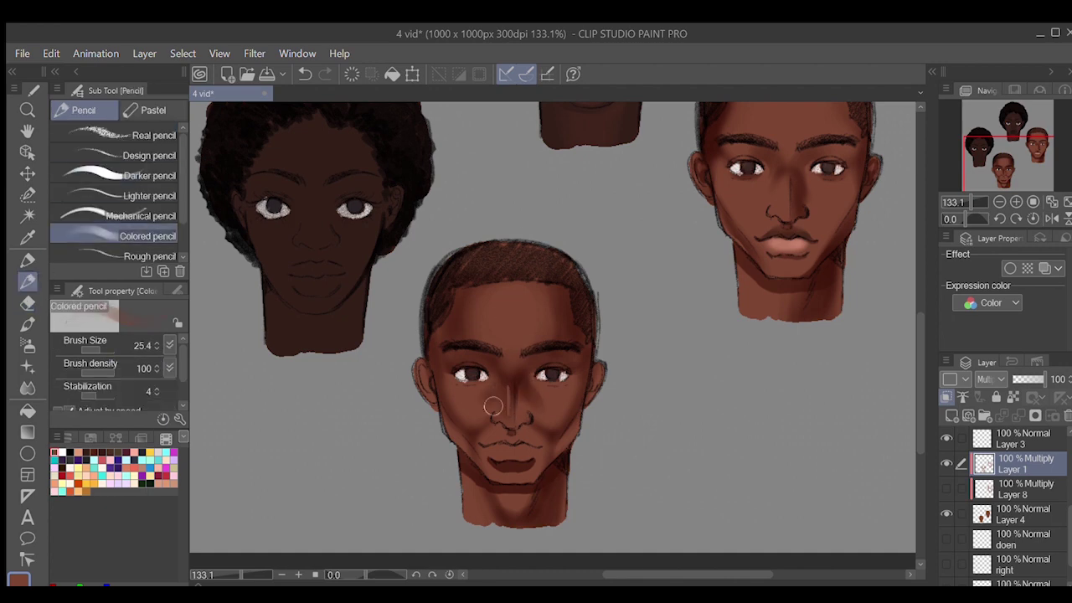
key("e")
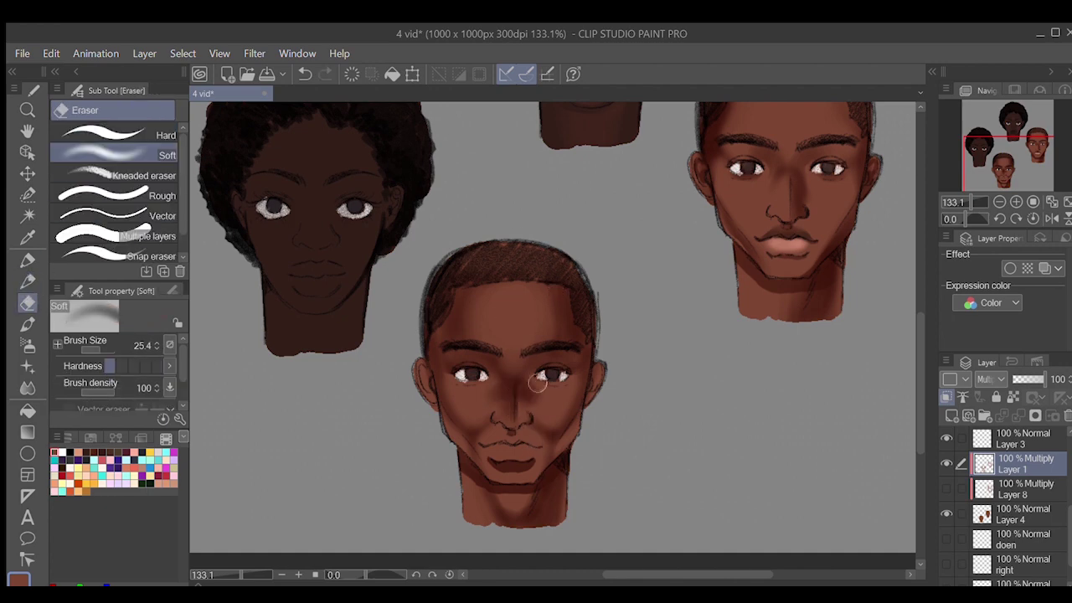
key("e")
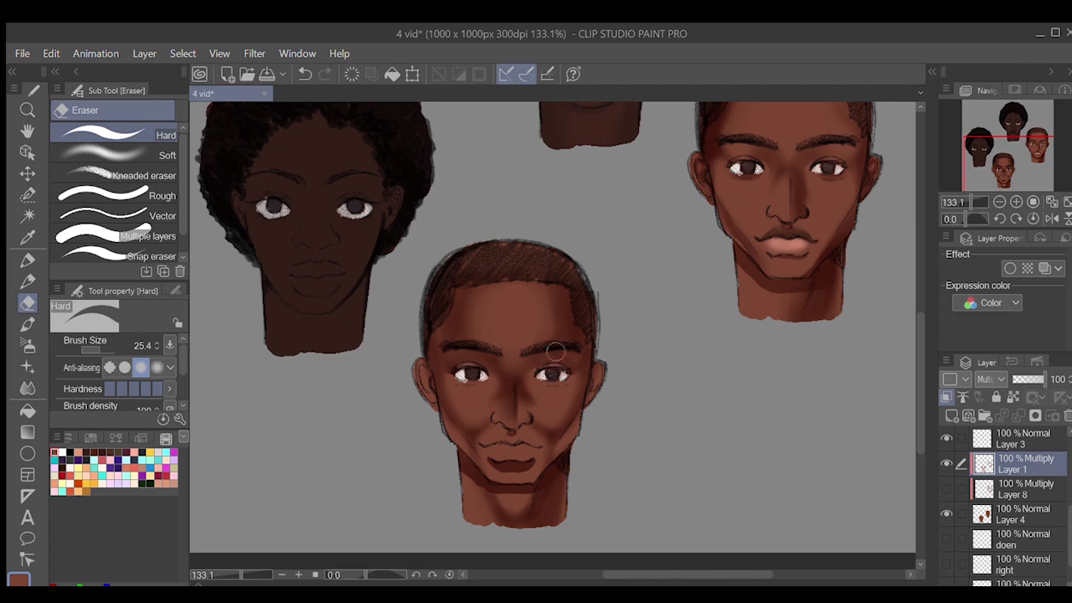
left_click(28, 281)
mouse_move(494, 397)
left_mouse_down()
mouse_move(507, 386)
mouse_move(534, 394)
left_mouse_up()
left_click(28, 303)
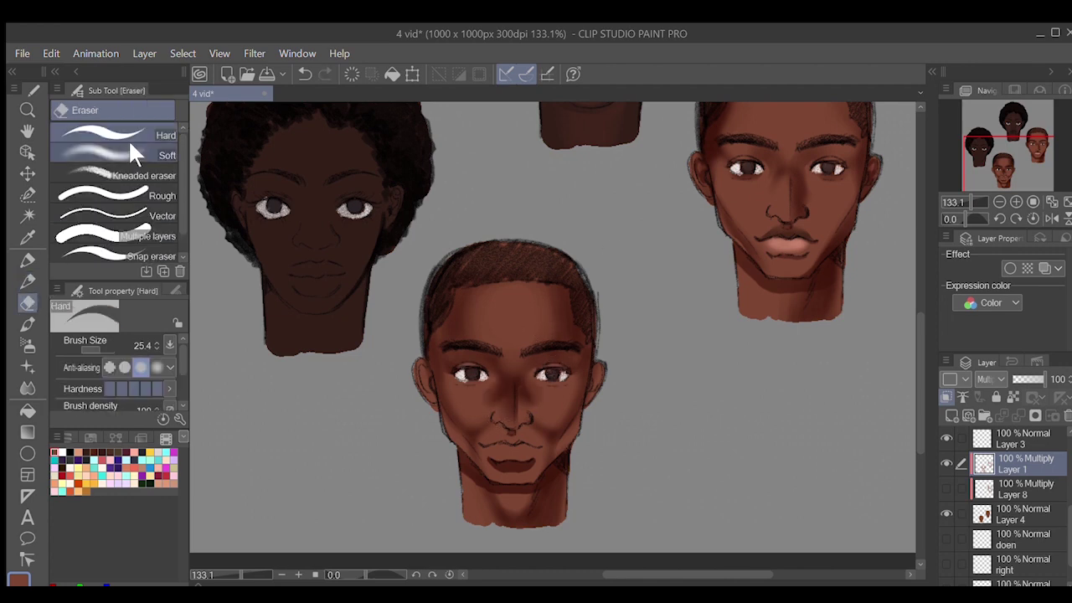
Build up skin highlights on the second woman's face on Glow dodge Layer 6 with the Colored pencil at 15.4 and Mechanical pencil at 11.0
key("p")
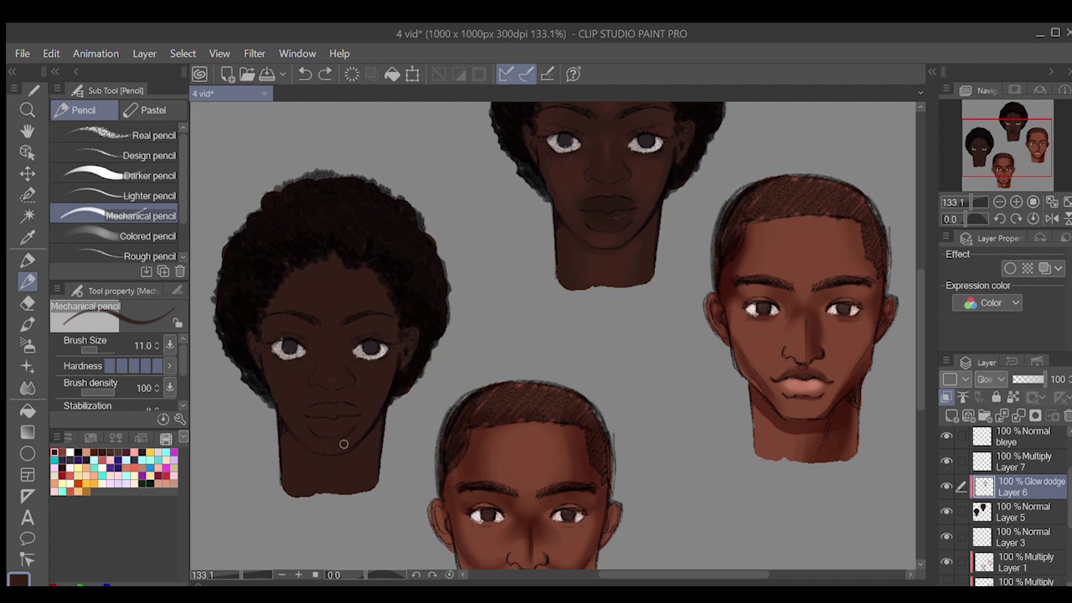
left_click(126, 235)
left_click(96, 350)
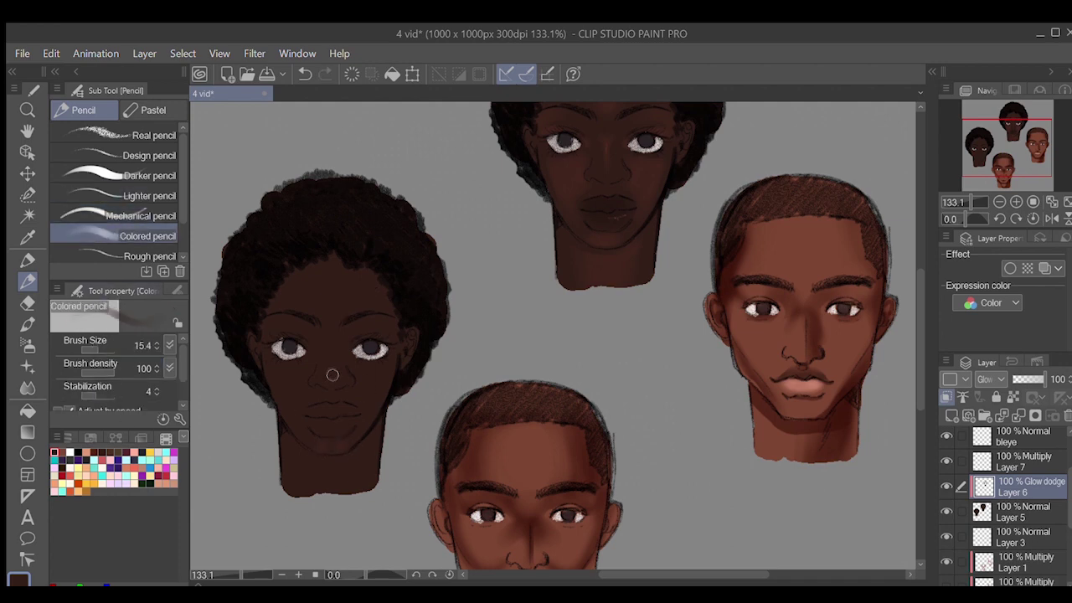
left_click(127, 215)
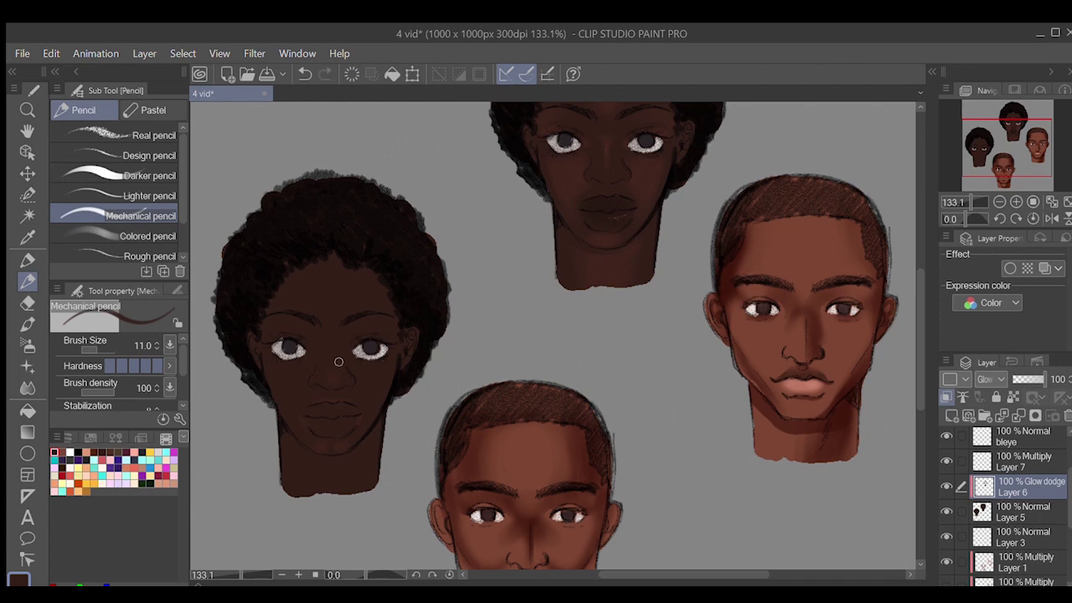
key("shift+p")
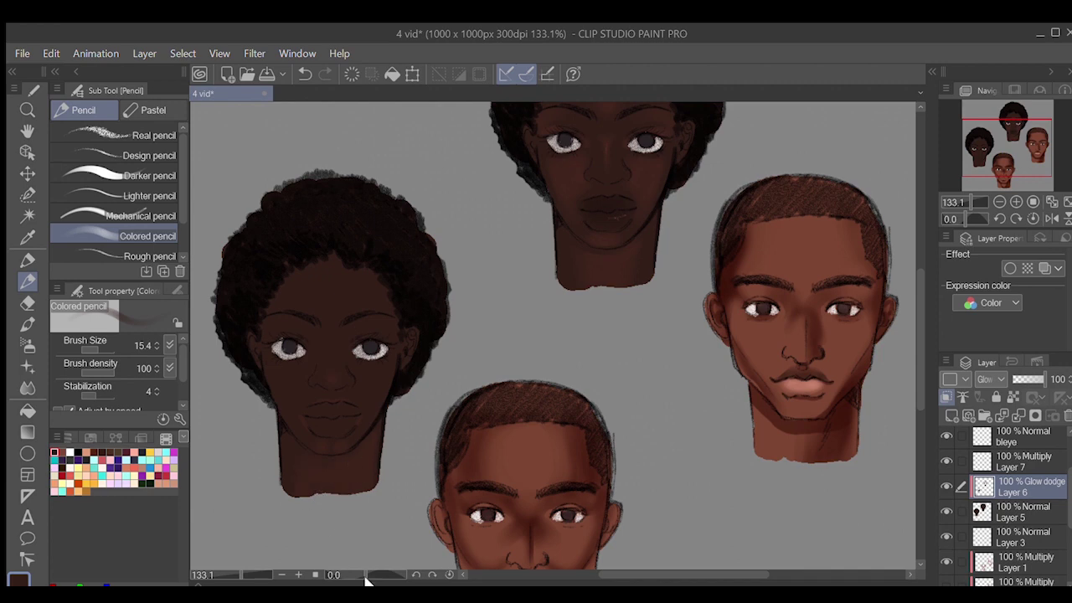
Tidy the glow under the second woman's jaw with the Hard eraser and continue her skin highlights with the Colored pencil at 15.4
key("e")
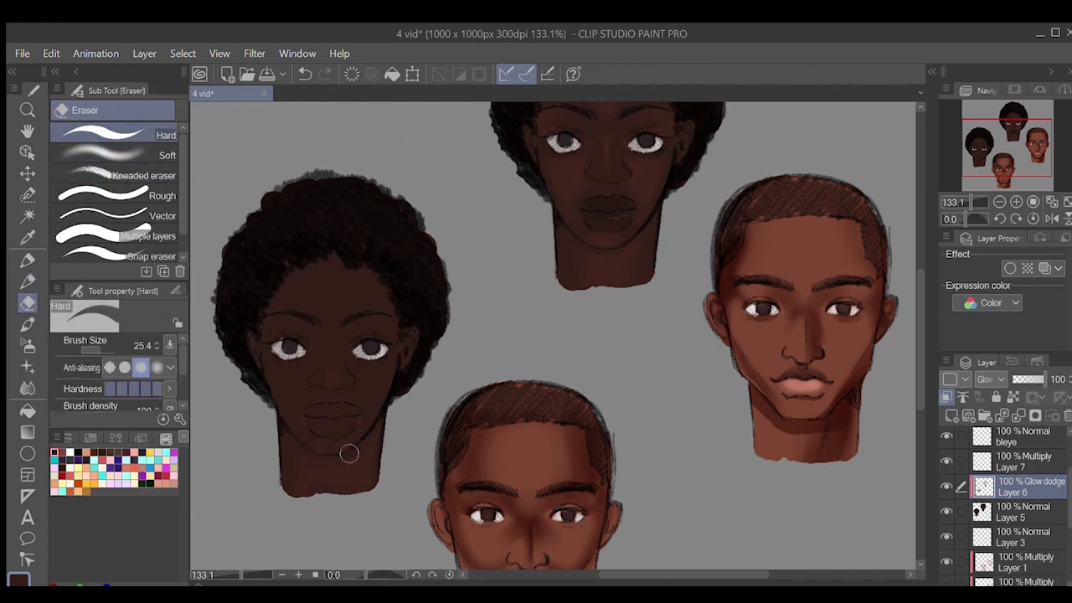
left_click(27, 282)
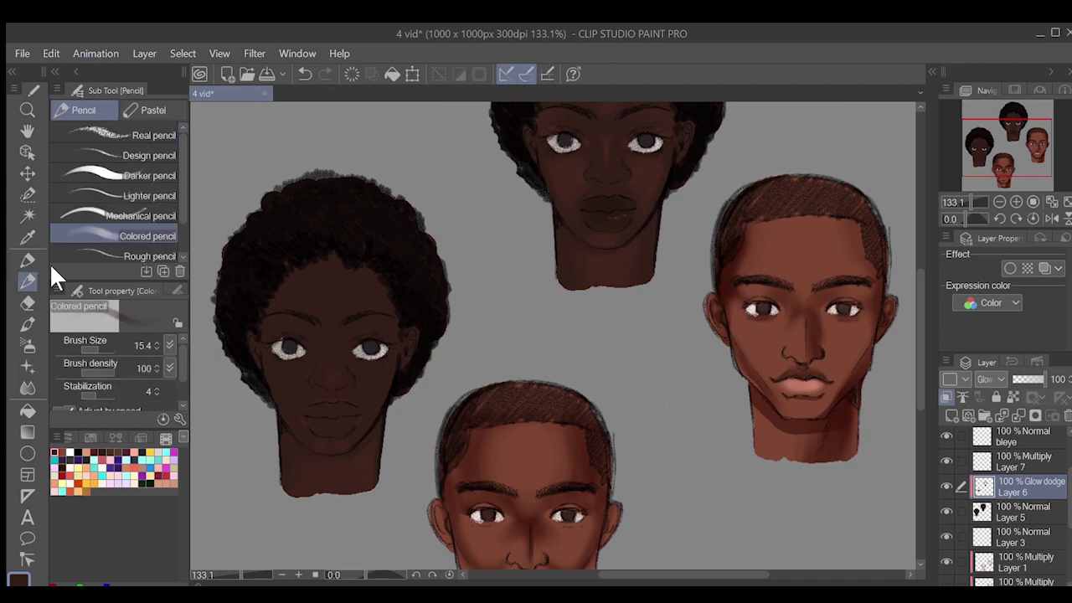
scroll(919, 327, "up", 2)
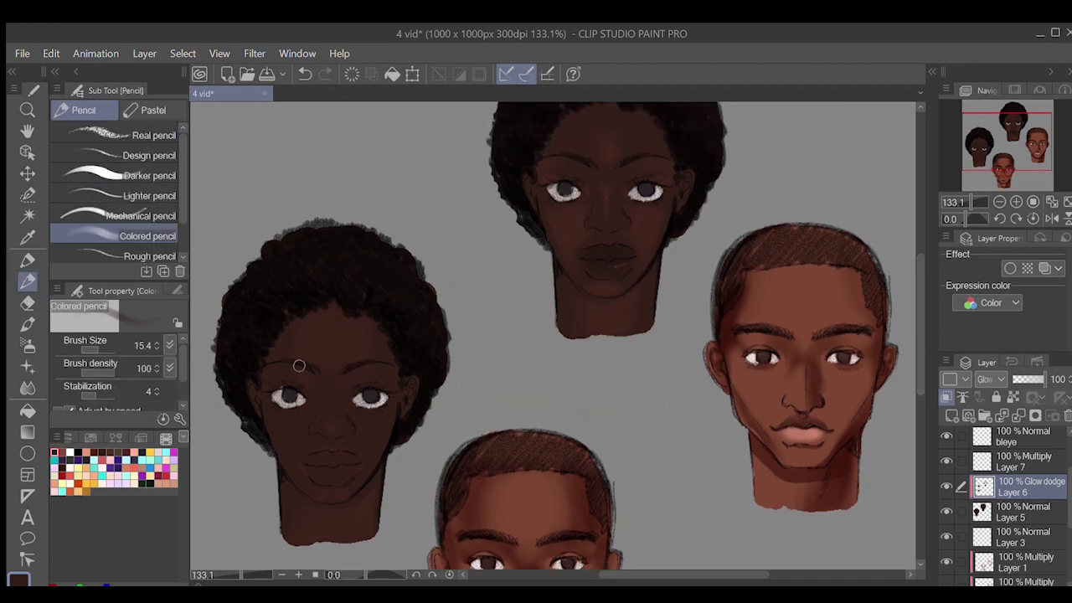
Highlight the second woman's eyelids with the Darker pencil at 21.5 and blend around the nose bridge with the Soft eraser at 25.4
left_click(149, 176)
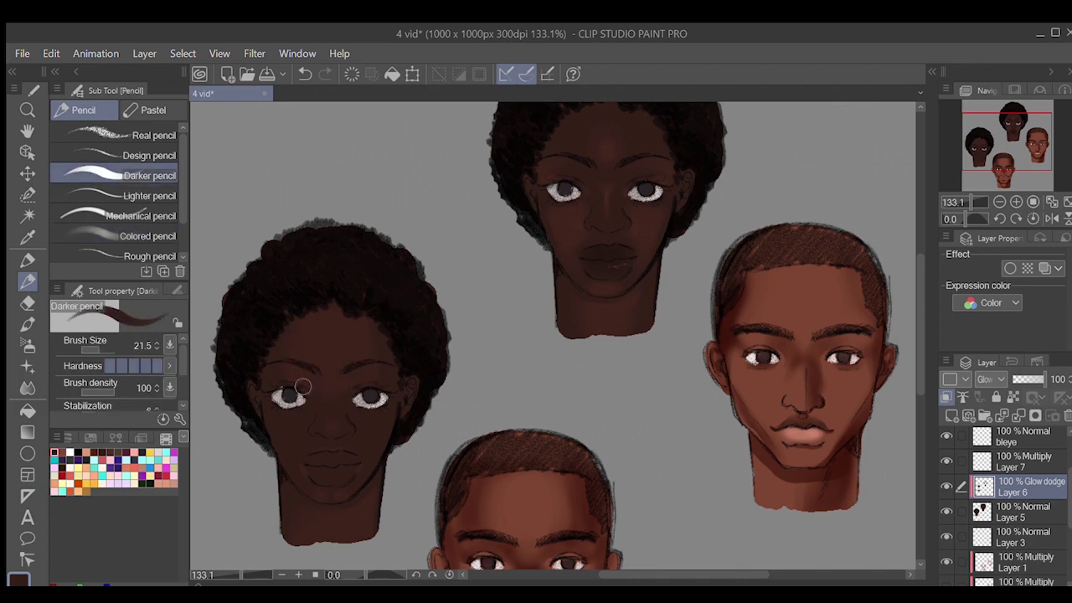
key("e")
left_click(145, 156)
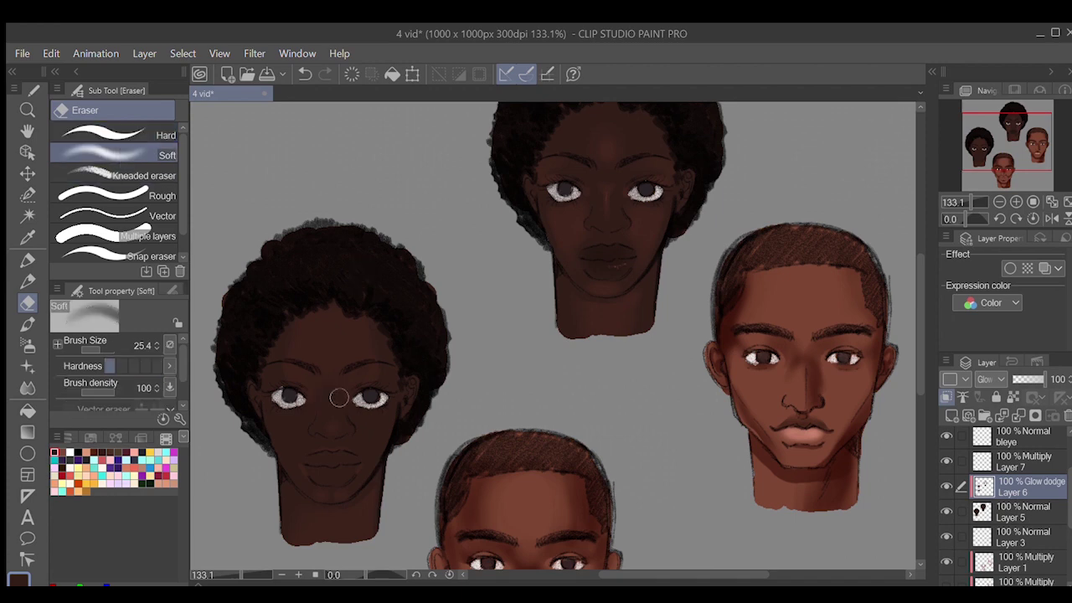
Refine the glow around the second woman's eyes and nose with the Colored pencil at 15.4 and the Soft eraser
key("p")
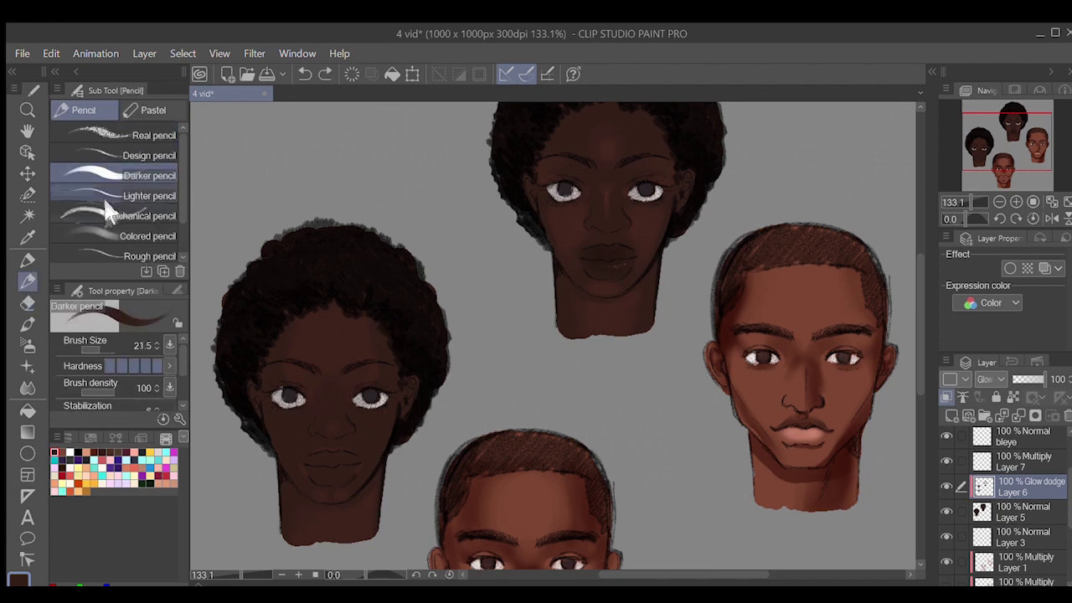
left_click(125, 235)
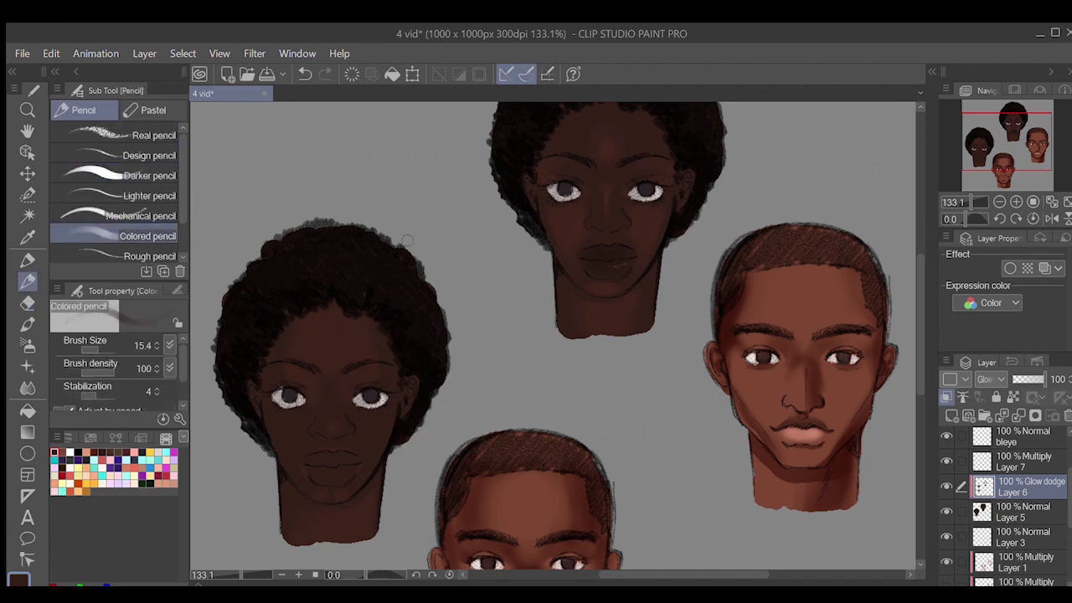
key("e")
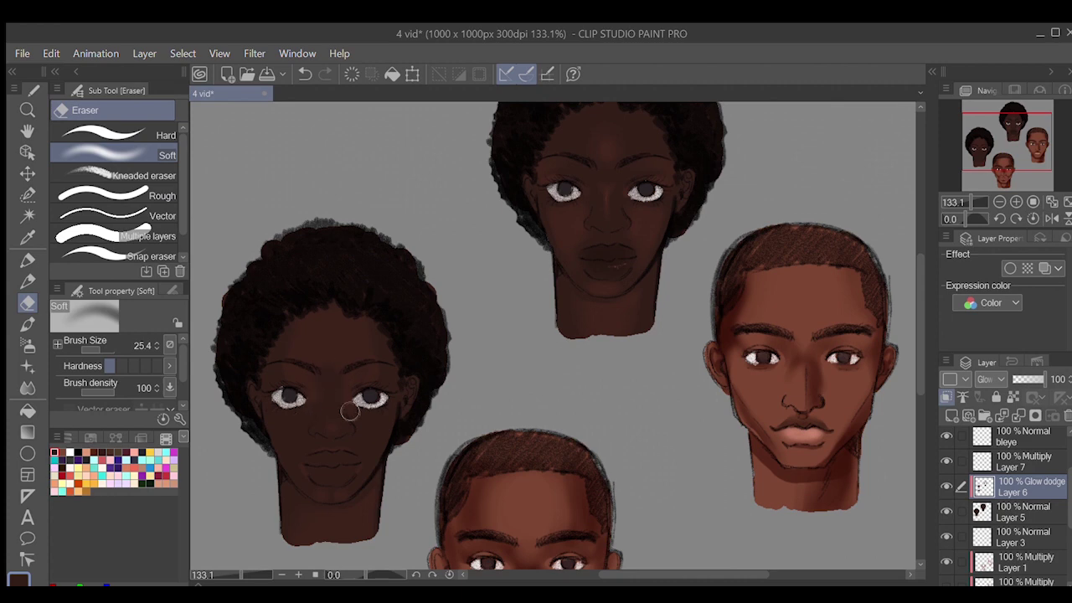
key("p")
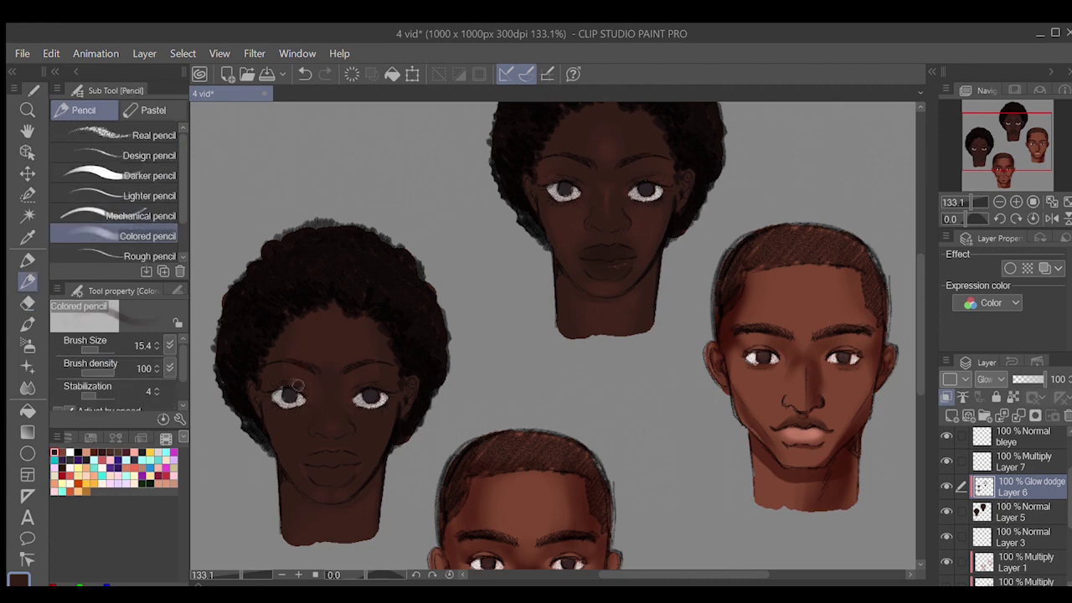
Lighten the area around the second woman's mouth and chin with the Darker pencil at 21.5 and Colored pencil at 15.4, softening with the Soft eraser
left_click(126, 175)
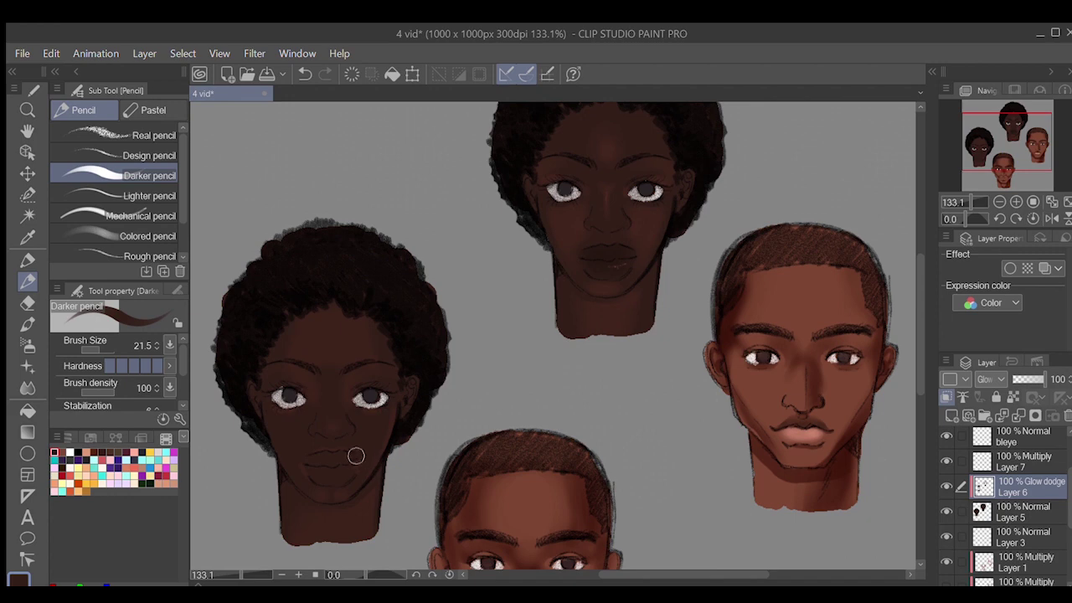
key("p")
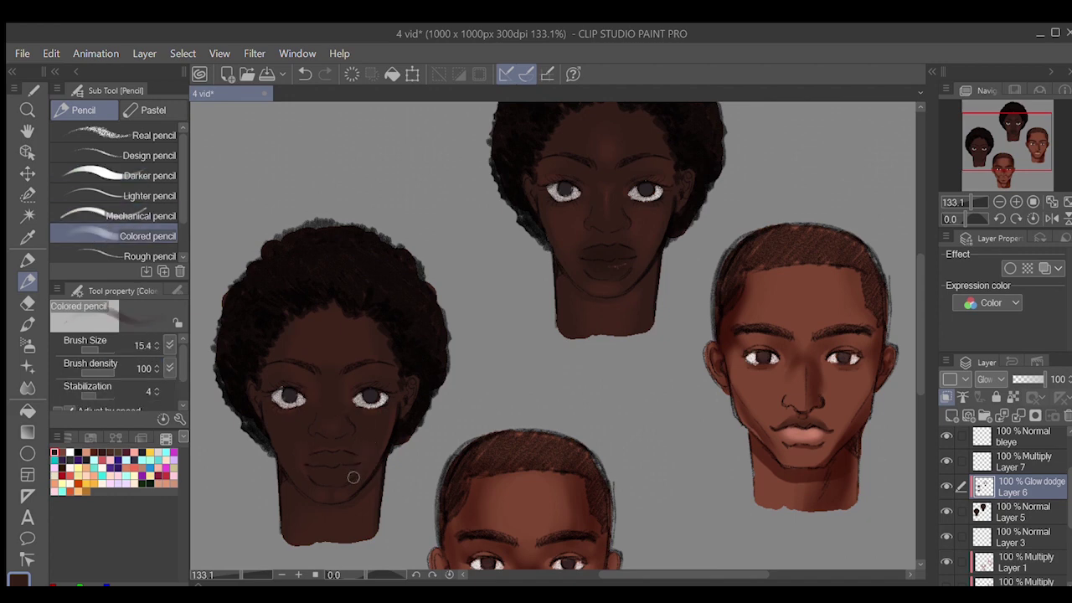
key("e")
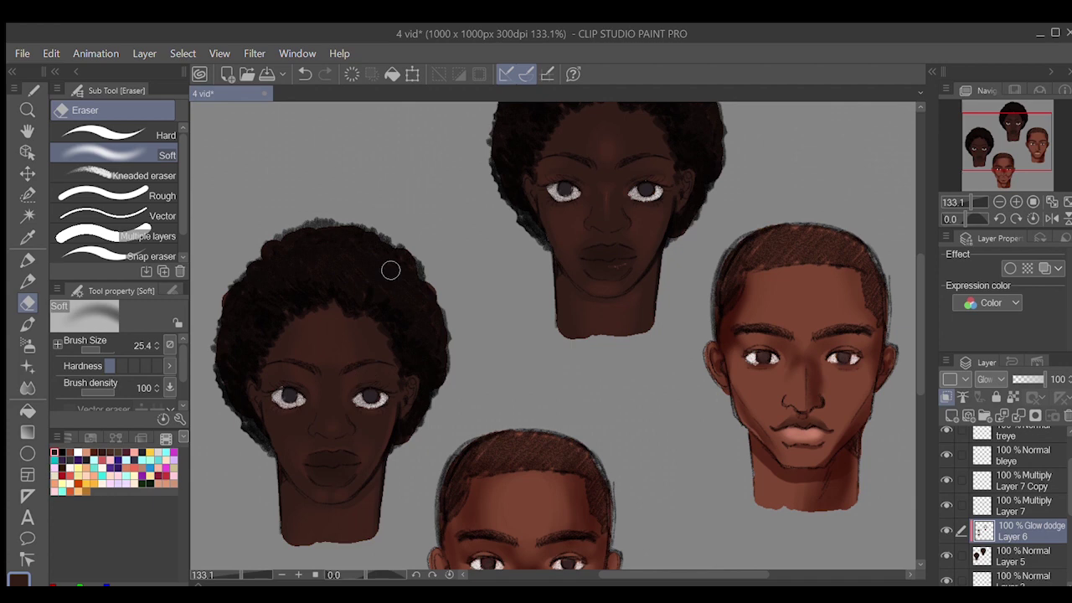
Add fine white highlights to the second woman's lips with the HiBipencil (ver.2) at size 5.0 on Glow dodge Layer 6
key("p")
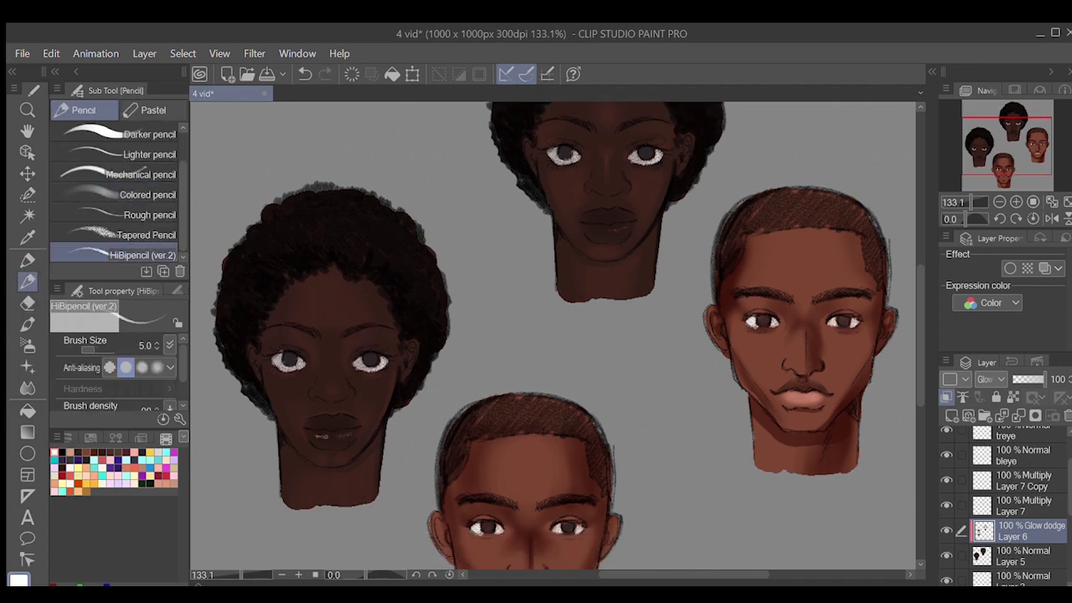
mouse_move(919, 341)
left_mouse_down()
mouse_move(911, 403)
mouse_move(915, 317)
mouse_move(917, 327)
left_mouse_up()
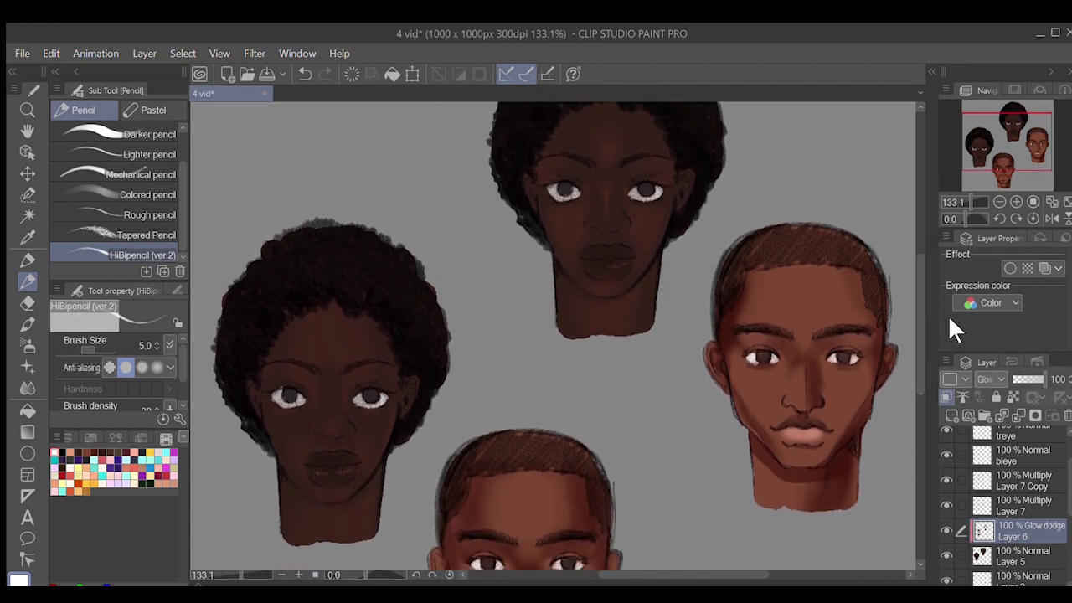